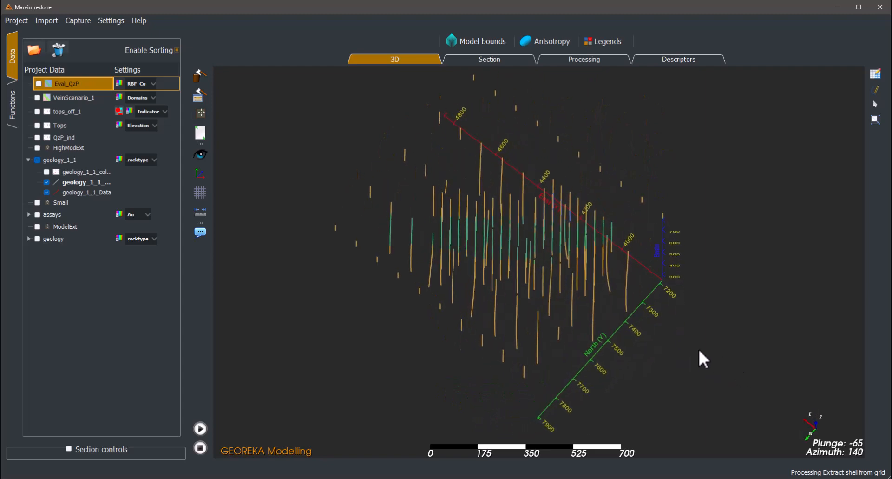
- Examine the geology_1_1 drillhole intervals in 3D from oblique, steep and near-horizontal viewing angles
{"action": "scroll", "coordinate": [698, 347], "scroll_direction": "up", "scroll_amount": 3}
{"action": "left_click_drag", "start_coordinate": [698, 343], "coordinate": [624, 333]}
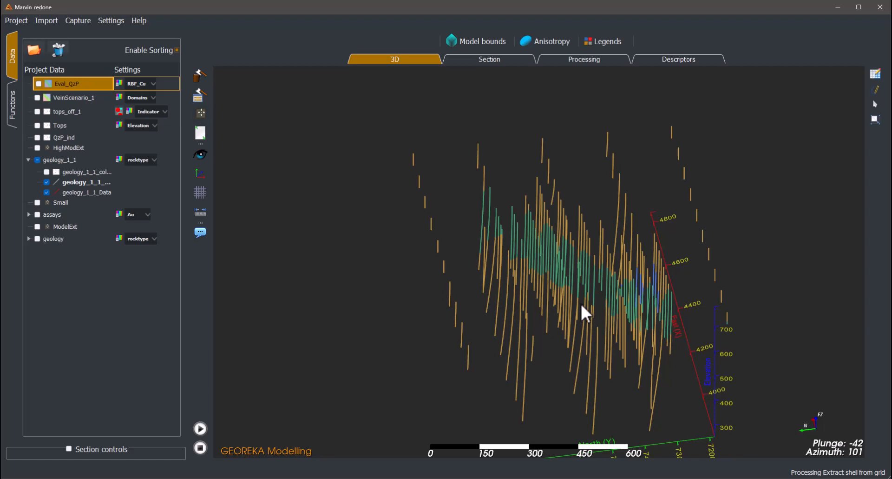
{"action": "left_click_drag", "start_coordinate": [601, 299], "coordinate": [482, 257]}
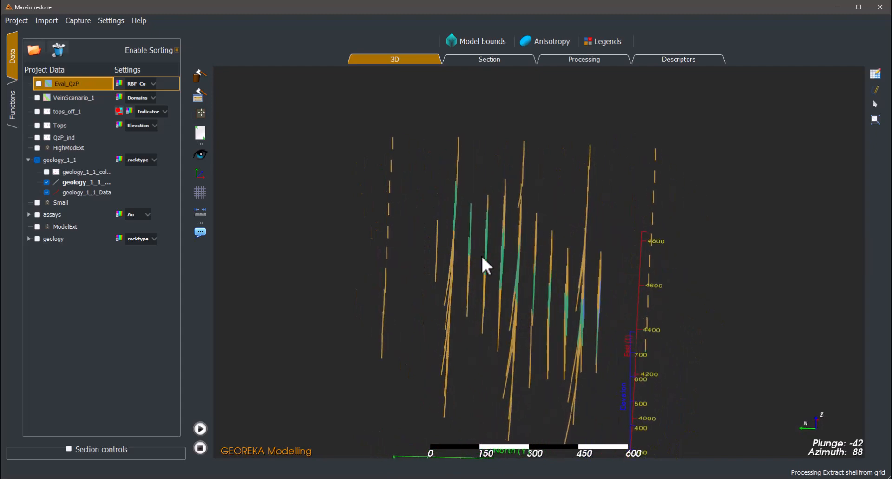
{"action": "left_click_drag", "start_coordinate": [542, 293], "coordinate": [651, 339]}
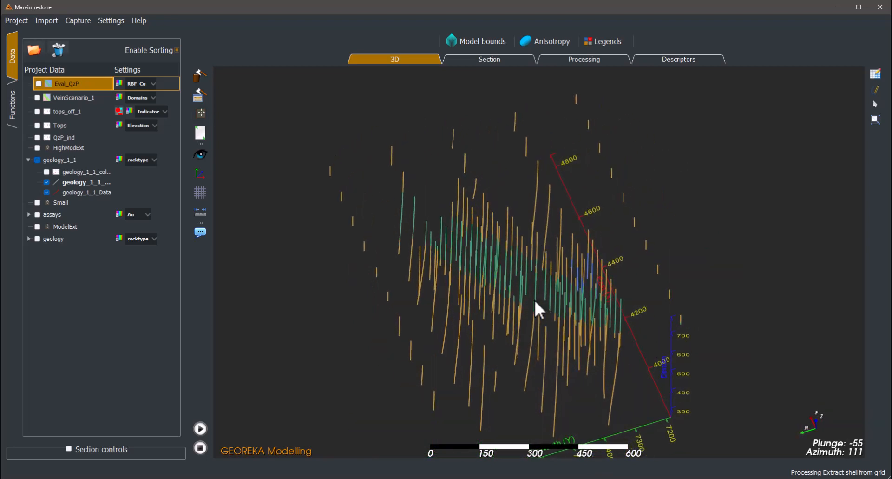
{"action": "left_click_drag", "start_coordinate": [492, 269], "coordinate": [514, 288]}
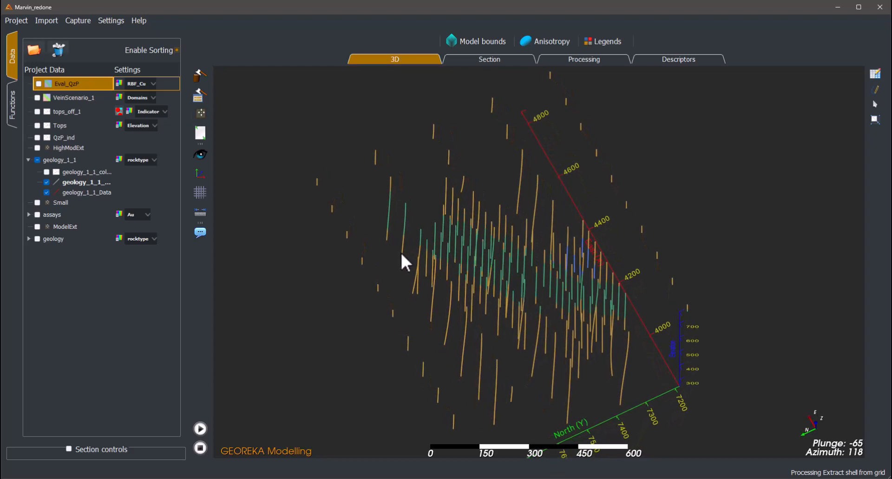
{"action": "left_click_drag", "start_coordinate": [632, 285], "coordinate": [520, 227]}
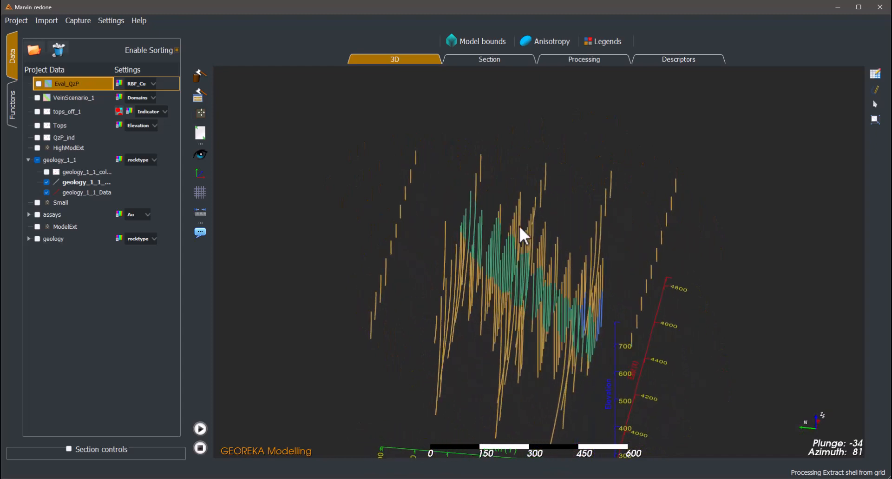
{"action": "left_click_drag", "start_coordinate": [537, 294], "coordinate": [483, 250]}
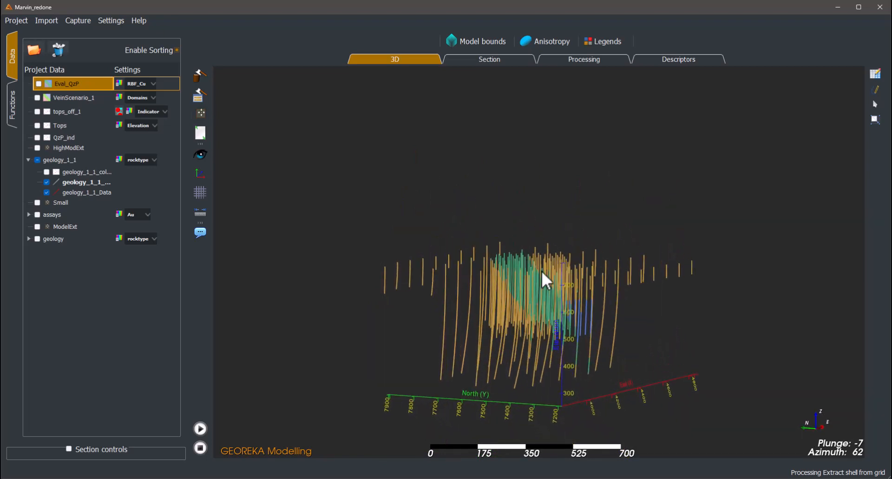
{"action": "scroll", "coordinate": [506, 285], "scroll_direction": "up", "scroll_amount": 5}
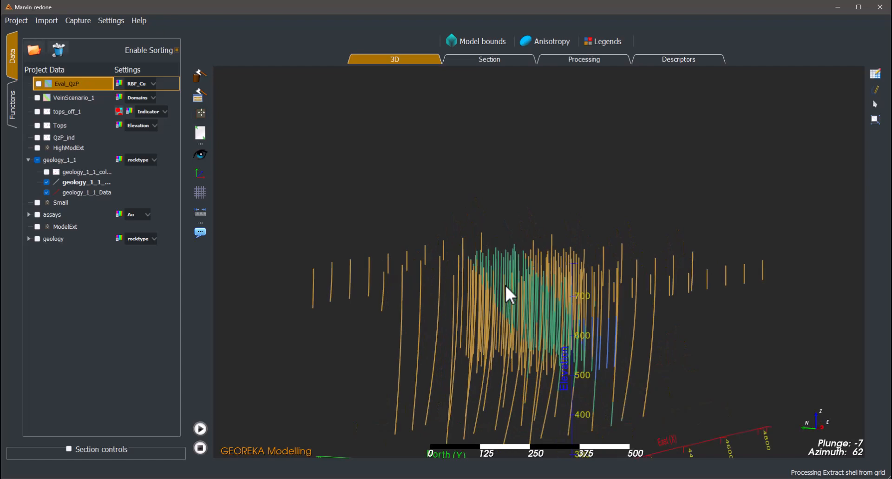
{"action": "left_click_drag", "start_coordinate": [531, 210], "coordinate": [534, 213]}
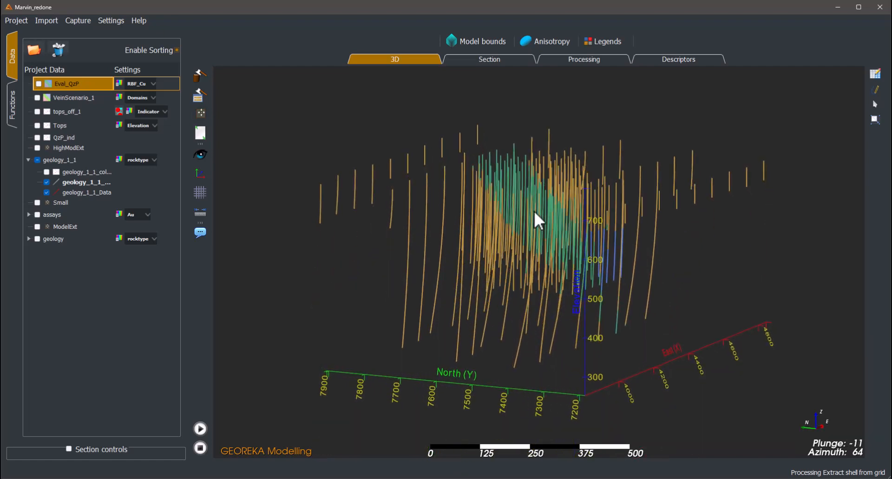
{"action": "middle_click_drag", "start_coordinate": [534, 212], "coordinate": [533, 252]}
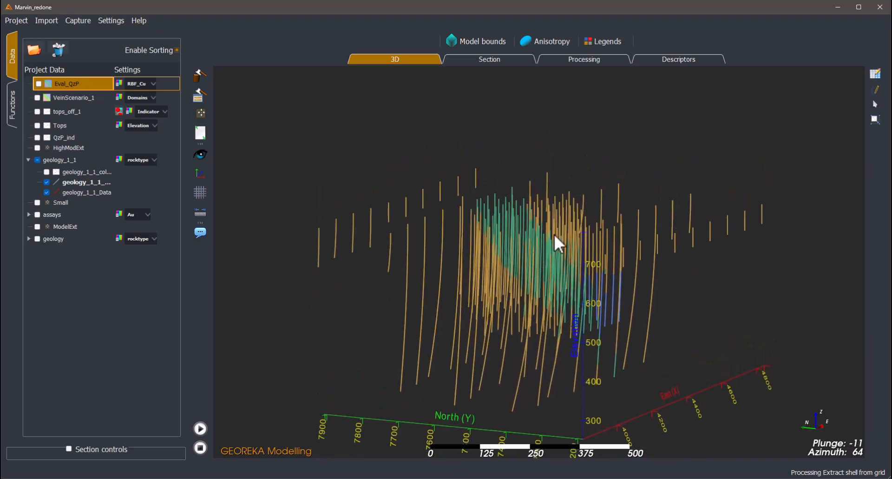
- Open the selection settings for the geology_1_1_Data dataset and place the dialog clear of the drillholes
{"action": "left_click", "coordinate": [874, 120]}
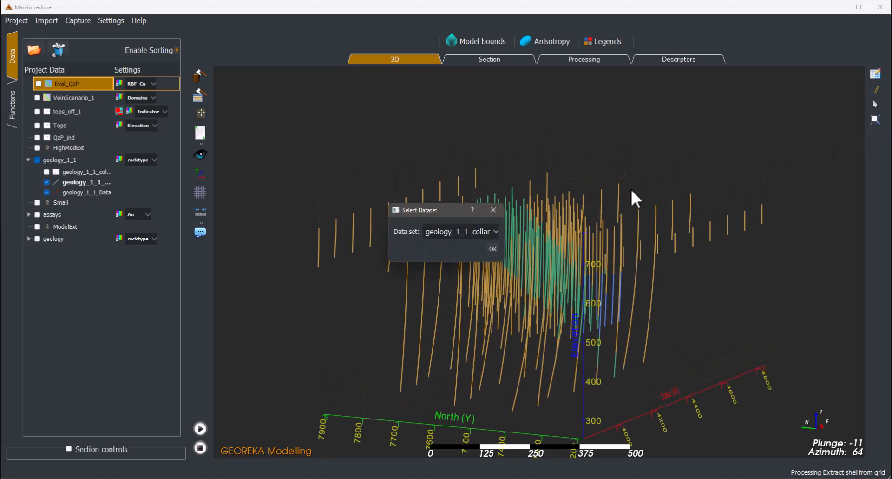
{"action": "left_click", "coordinate": [447, 230]}
{"action": "left_click", "coordinate": [455, 244]}
{"action": "left_click_drag", "start_coordinate": [432, 213], "coordinate": [264, 194]}
{"action": "left_click", "coordinate": [326, 230]}
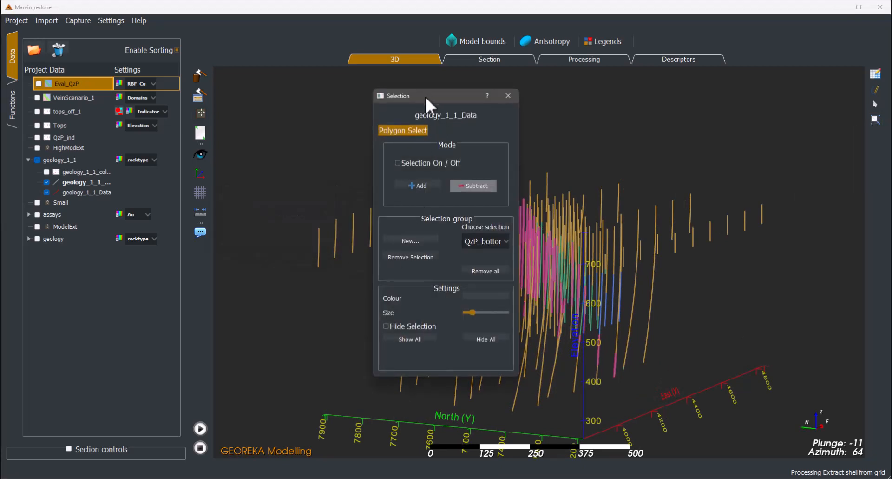
{"action": "left_click_drag", "start_coordinate": [425, 94], "coordinate": [234, 111]}
- Show the QzP selection group on the drillholes and inspect the intervals it contains
{"action": "left_click_drag", "start_coordinate": [482, 225], "coordinate": [430, 206]}
{"action": "left_click", "coordinate": [303, 258]}
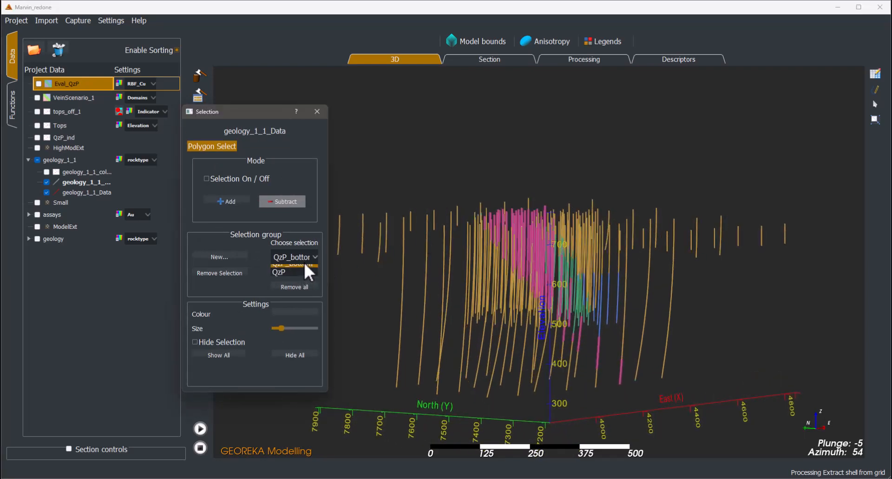
{"action": "left_click", "coordinate": [279, 272]}
{"action": "left_click_drag", "start_coordinate": [467, 282], "coordinate": [557, 273]}
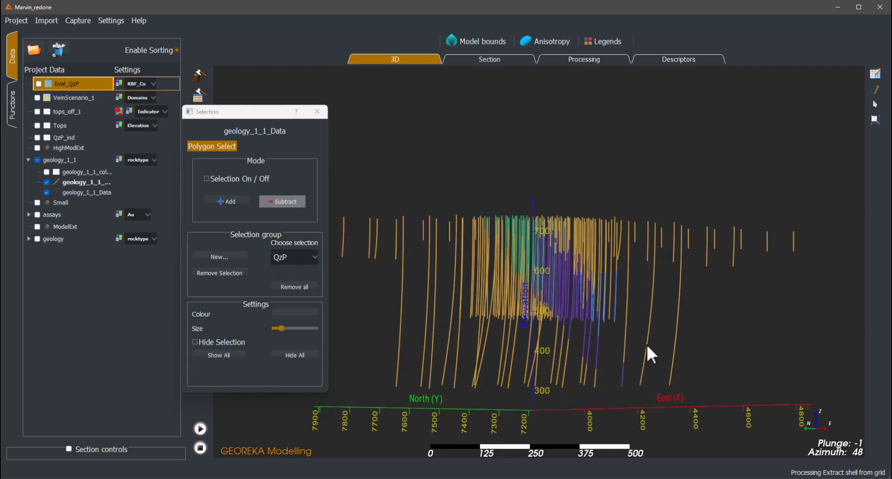
- Display the QzP bottom selection group and inspect its highlighted intervals up close
{"action": "left_click", "coordinate": [294, 257]}
{"action": "left_click", "coordinate": [292, 278]}
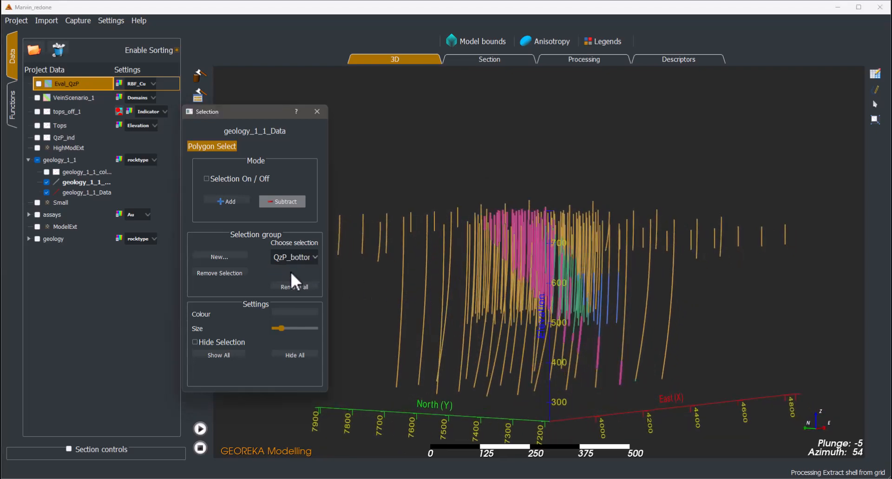
{"action": "left_click_drag", "start_coordinate": [518, 270], "coordinate": [478, 219]}
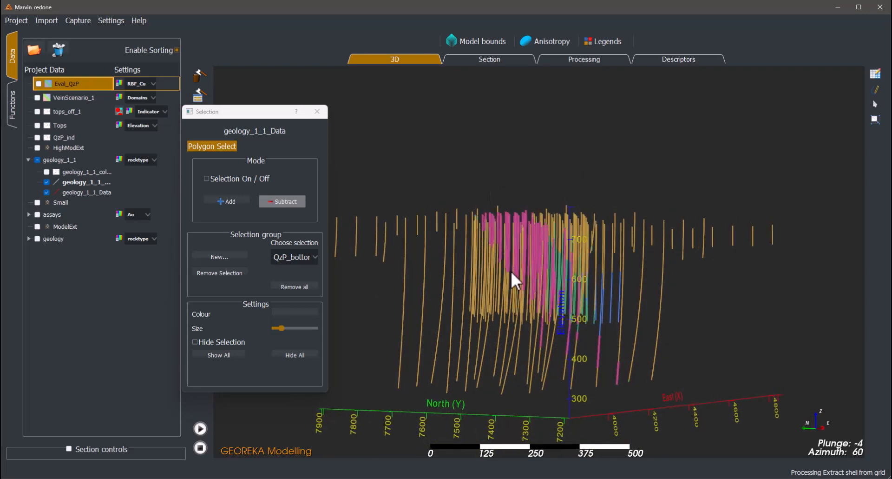
{"action": "left_click_drag", "start_coordinate": [574, 360], "coordinate": [537, 315]}
{"action": "left_click_drag", "start_coordinate": [551, 344], "coordinate": [600, 366]}
{"action": "scroll", "coordinate": [486, 287], "scroll_direction": "up", "scroll_amount": 2}
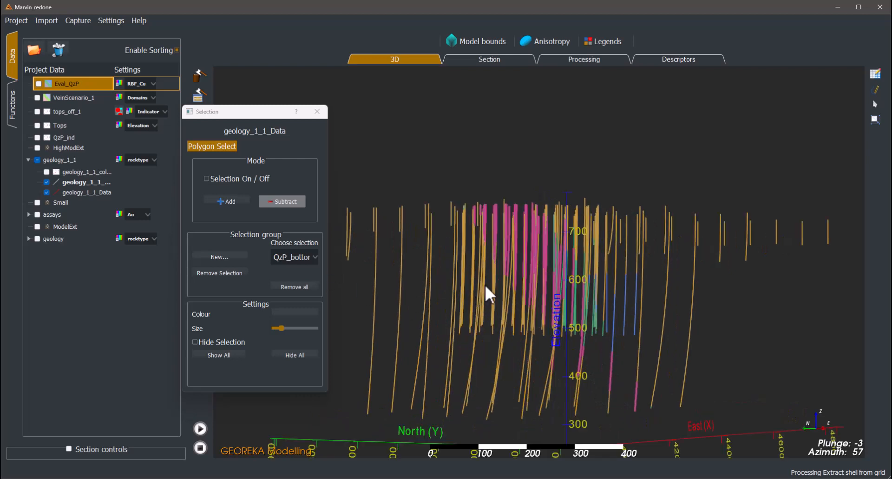
{"action": "scroll", "coordinate": [506, 289], "scroll_direction": "up", "scroll_amount": 2}
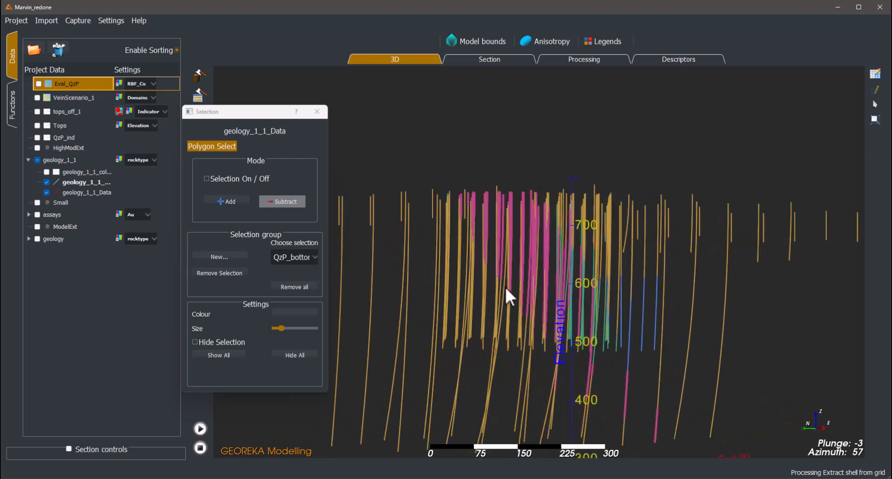
- Switch back to the QzP selection group and compare its intervals with the unselected part of the unit
{"action": "left_click", "coordinate": [298, 258]}
{"action": "left_click", "coordinate": [292, 274]}
{"action": "scroll", "coordinate": [568, 285], "scroll_direction": "down", "scroll_amount": 2}
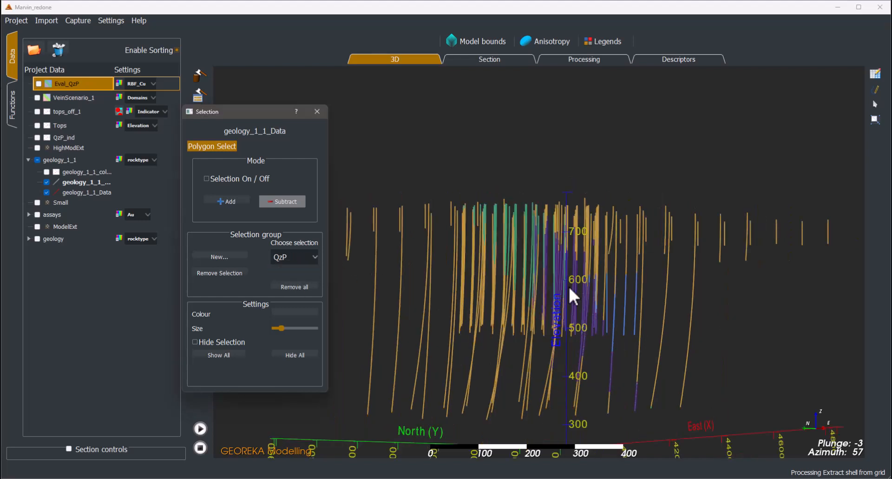
{"action": "left_click_drag", "start_coordinate": [567, 286], "coordinate": [553, 264]}
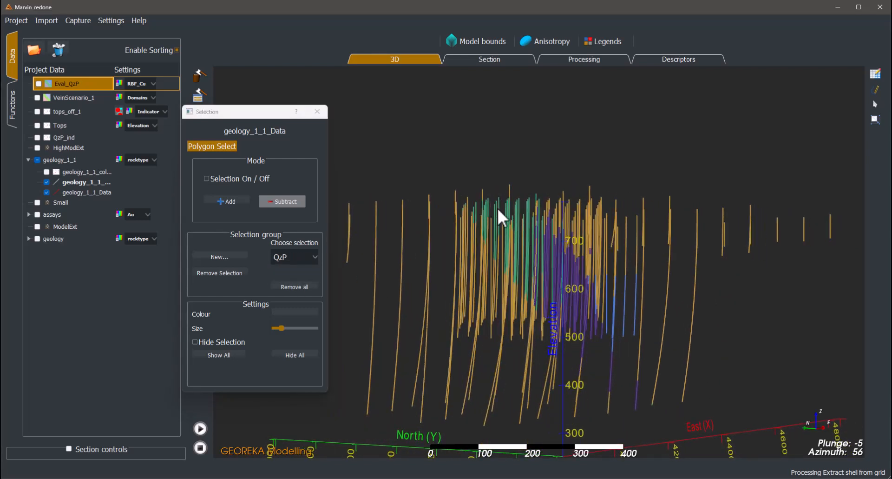
{"action": "left_click_drag", "start_coordinate": [498, 209], "coordinate": [524, 223]}
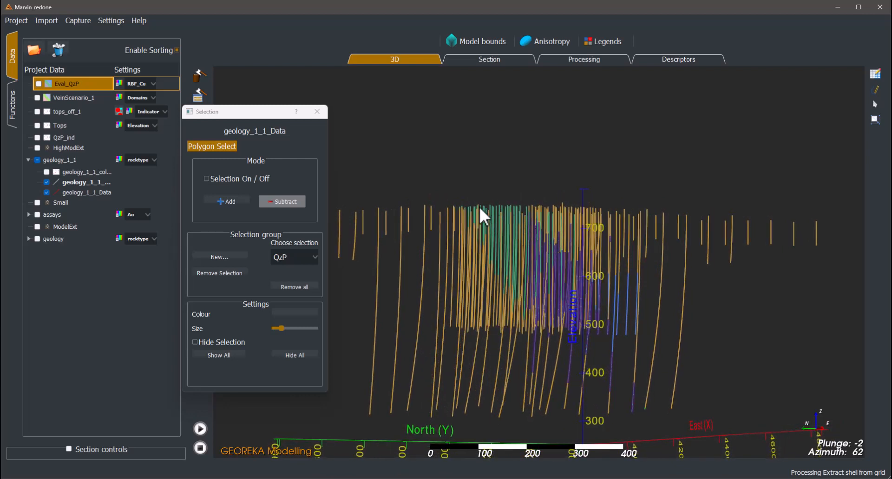
{"action": "left_click_drag", "start_coordinate": [518, 205], "coordinate": [508, 205]}
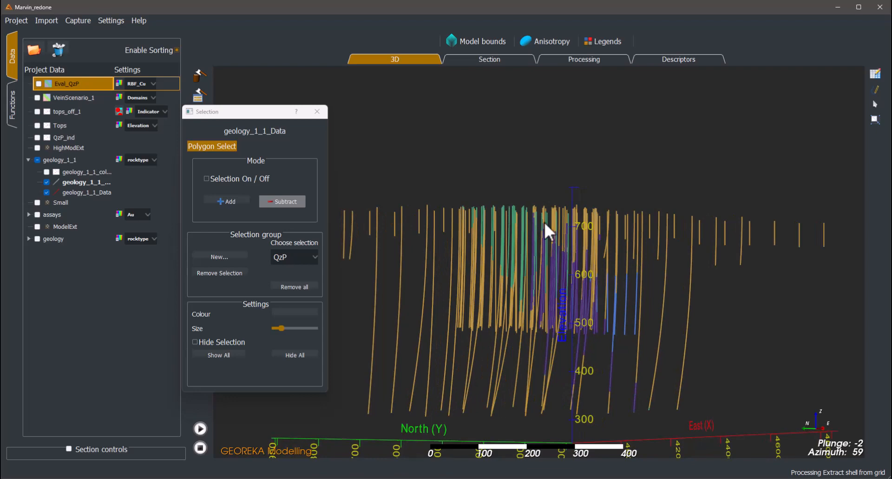
{"action": "left_click_drag", "start_coordinate": [549, 229], "coordinate": [587, 269]}
{"action": "left_click_drag", "start_coordinate": [515, 205], "coordinate": [558, 244]}
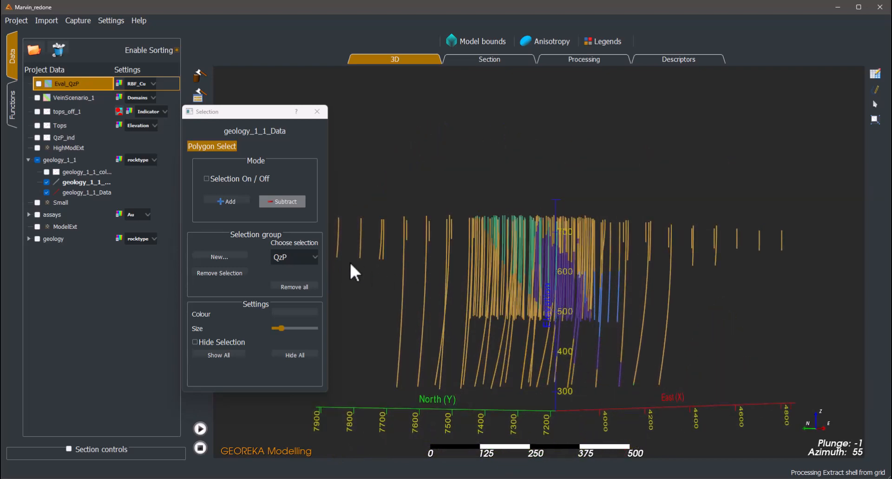
- Return to the QzP bottom selection group and examine its intervals looking north along the drill sections
{"action": "left_click", "coordinate": [299, 260]}
{"action": "left_click", "coordinate": [288, 268]}
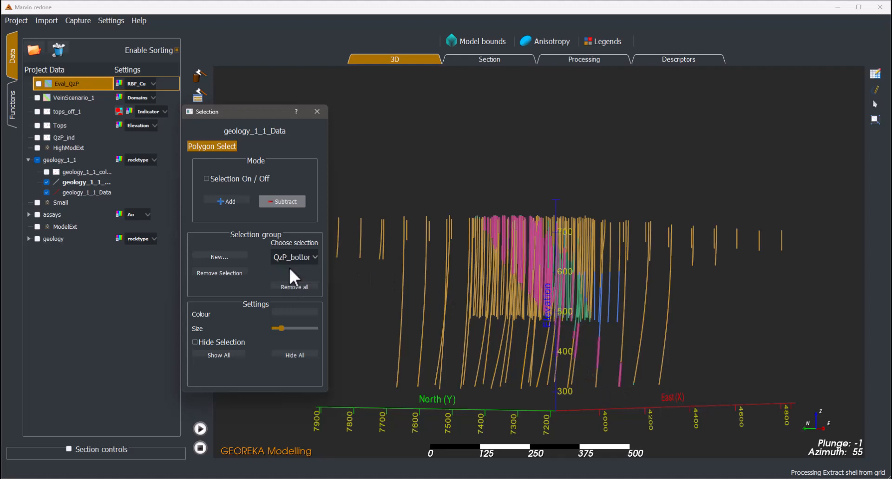
{"action": "scroll", "coordinate": [435, 283], "scroll_direction": "up", "scroll_amount": 1}
{"action": "left_click_drag", "start_coordinate": [436, 284], "coordinate": [533, 315]}
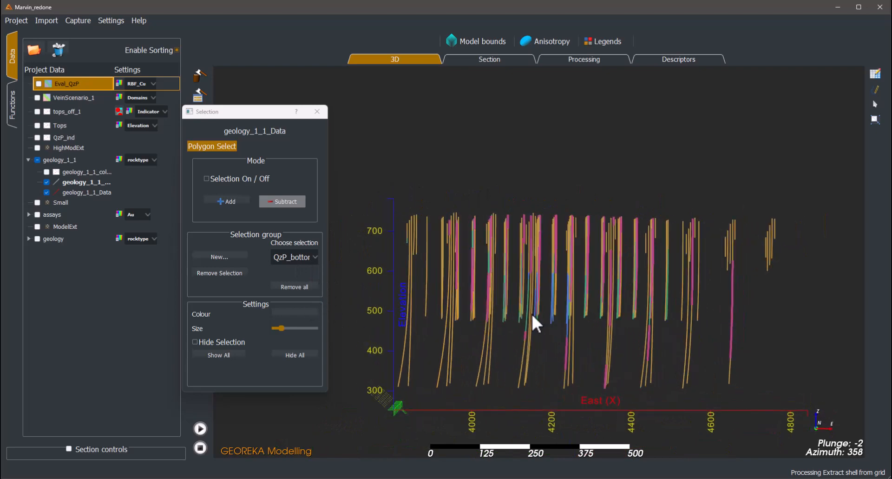
{"action": "scroll", "coordinate": [603, 318], "scroll_direction": "up", "scroll_amount": 3}
{"action": "left_click_drag", "start_coordinate": [635, 320], "coordinate": [615, 304]}
{"action": "mouse_move", "coordinate": [616, 370]}
{"action": "left_mouse_down"}
{"action": "mouse_move", "coordinate": [633, 373]}
{"action": "mouse_move", "coordinate": [625, 367]}
{"action": "left_mouse_up"}
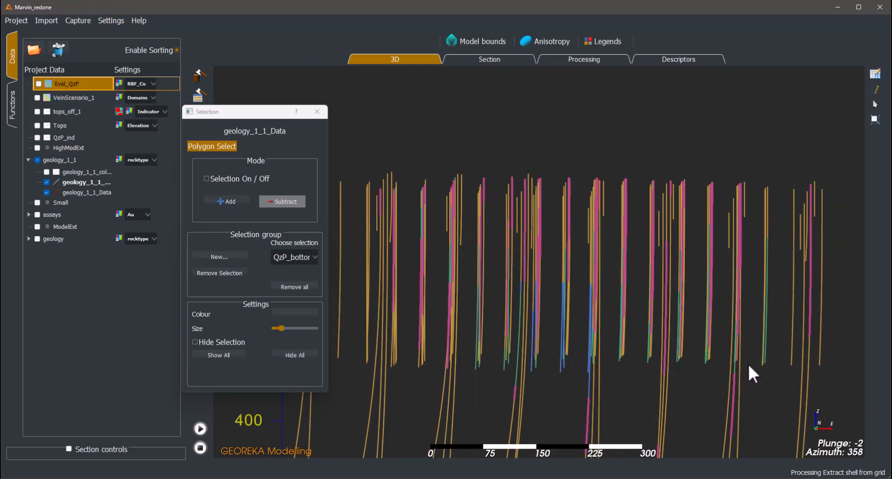
- Examine how the QzP bottom intervals are distributed across the whole drillhole set from several azimuths
{"action": "scroll", "coordinate": [757, 361], "scroll_direction": "down", "scroll_amount": 1}
{"action": "left_click_drag", "start_coordinate": [694, 369], "coordinate": [778, 367]}
{"action": "scroll", "coordinate": [659, 362], "scroll_direction": "down", "scroll_amount": 4}
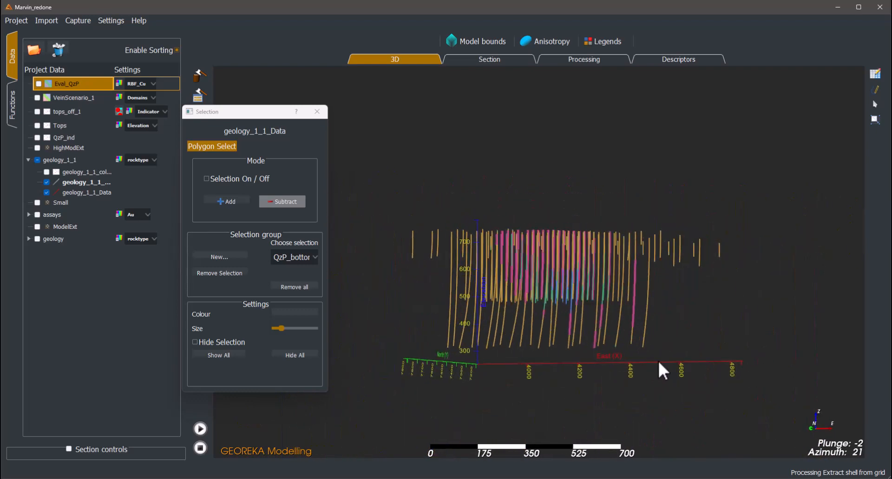
{"action": "left_click_drag", "start_coordinate": [659, 363], "coordinate": [534, 354]}
{"action": "scroll", "coordinate": [627, 341], "scroll_direction": "up", "scroll_amount": 5}
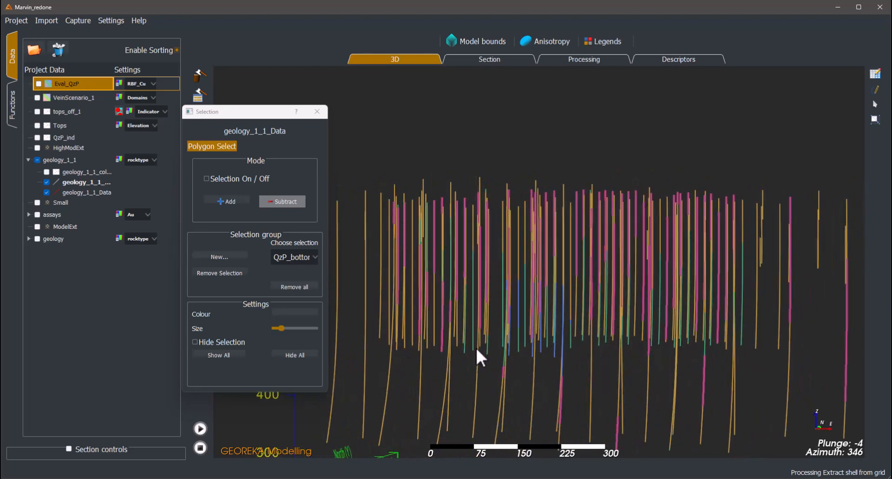
{"action": "left_click_drag", "start_coordinate": [710, 352], "coordinate": [738, 342]}
{"action": "scroll", "coordinate": [642, 346], "scroll_direction": "down", "scroll_amount": 3}
{"action": "scroll", "coordinate": [731, 340], "scroll_direction": "down", "scroll_amount": 2}
{"action": "left_click_drag", "start_coordinate": [580, 322], "coordinate": [641, 322]}
{"action": "scroll", "coordinate": [644, 325], "scroll_direction": "up", "scroll_amount": 3}
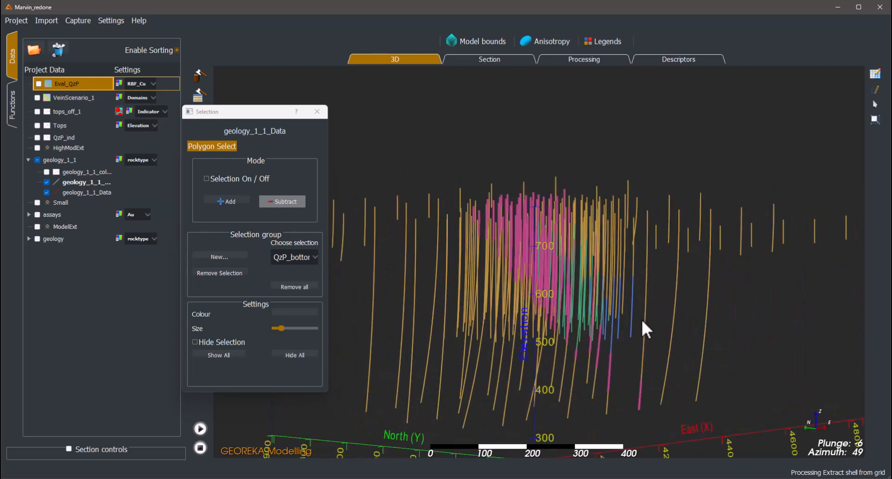
- Hide all selections of the geology_1_1_Data dataset and close its selection settings
{"action": "left_click", "coordinate": [317, 111]}
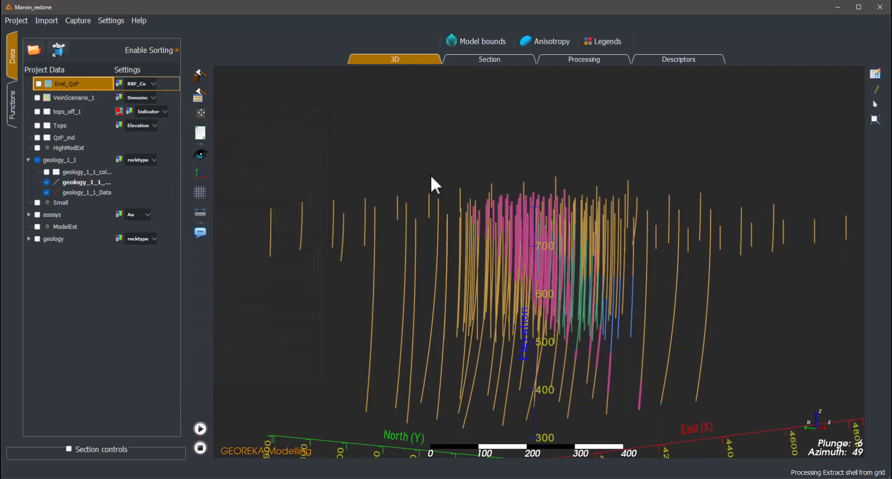
{"action": "mouse_move", "coordinate": [548, 189]}
{"action": "left_mouse_down"}
{"action": "mouse_move", "coordinate": [573, 191]}
{"action": "mouse_move", "coordinate": [561, 195]}
{"action": "left_mouse_up"}
{"action": "left_click", "coordinate": [875, 119]}
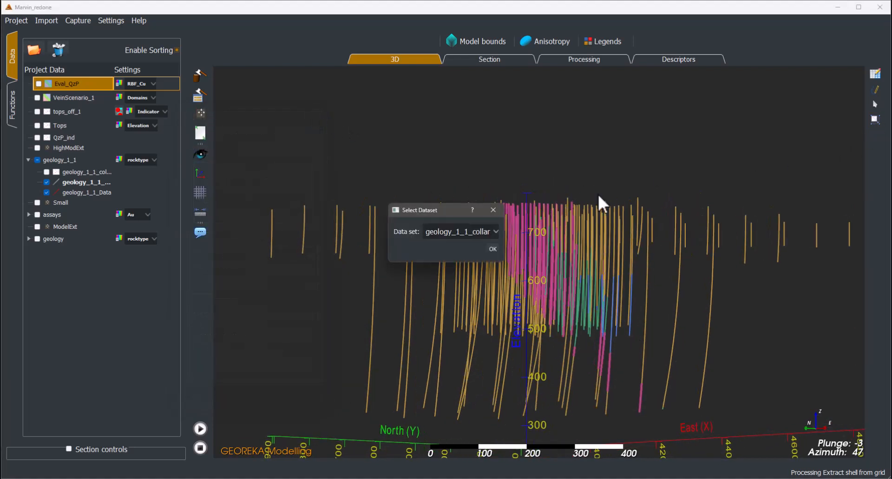
{"action": "left_click", "coordinate": [470, 240]}
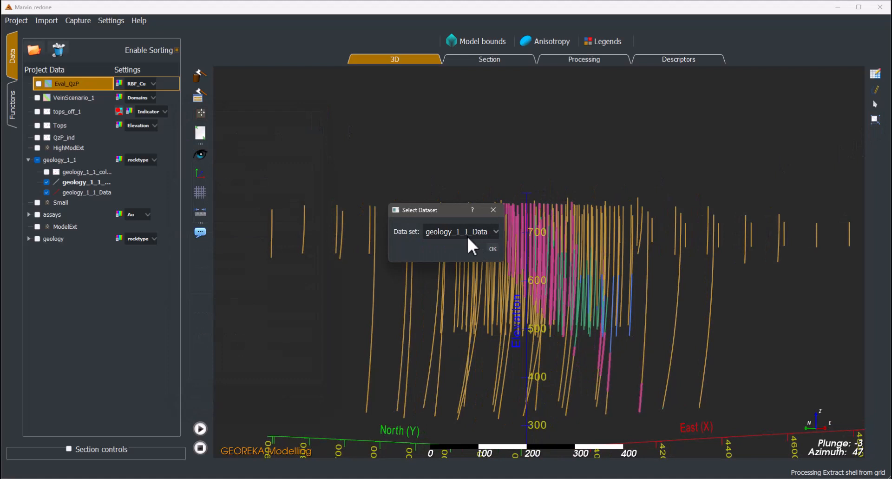
{"action": "left_click", "coordinate": [492, 249]}
{"action": "left_click", "coordinate": [496, 339]}
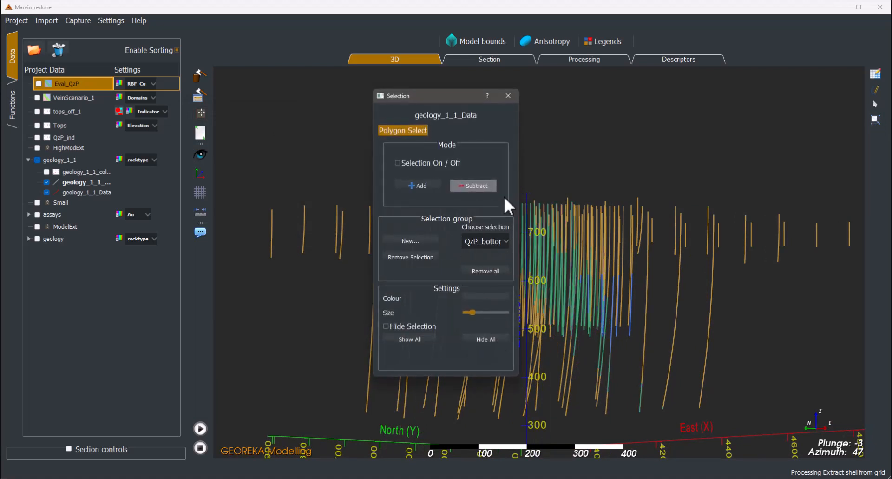
{"action": "left_click", "coordinate": [508, 95]}
{"action": "scroll", "coordinate": [505, 226], "scroll_direction": "down", "scroll_amount": 3}
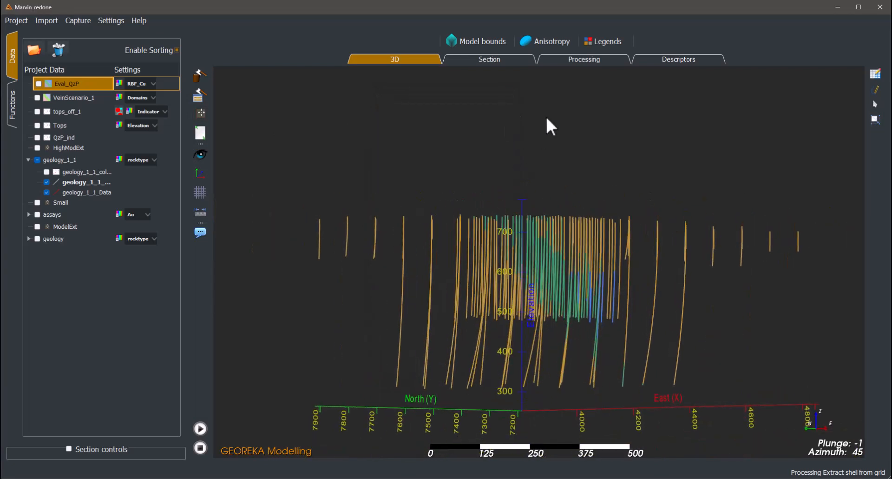
- Build a processing workflow that connects the geology_1_1_Data dataset to an Extract contact points function
{"action": "left_click", "coordinate": [576, 59]}
{"action": "left_click_drag", "start_coordinate": [86, 192], "coordinate": [436, 263]}
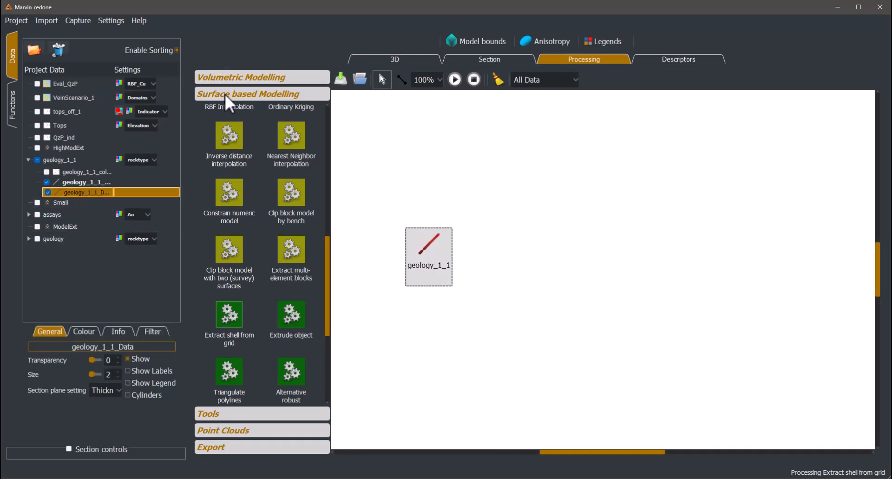
{"action": "scroll", "coordinate": [240, 158], "scroll_direction": "up", "scroll_amount": 10}
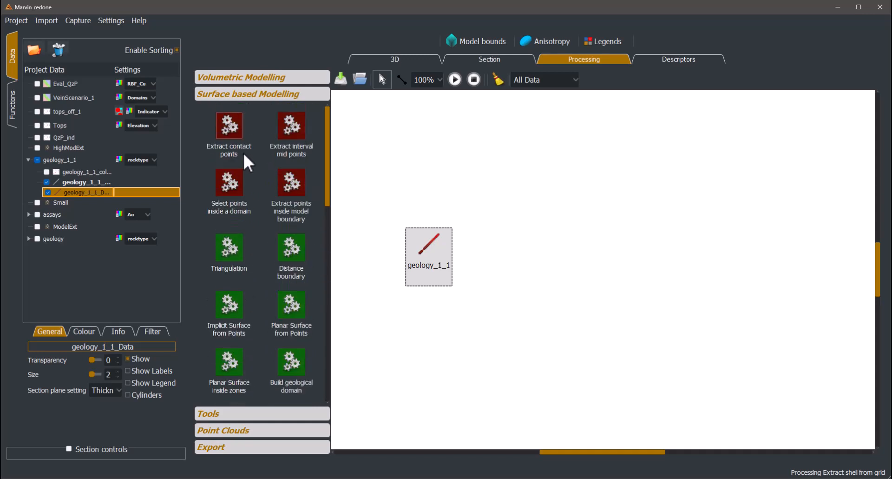
{"action": "left_click", "coordinate": [231, 133]}
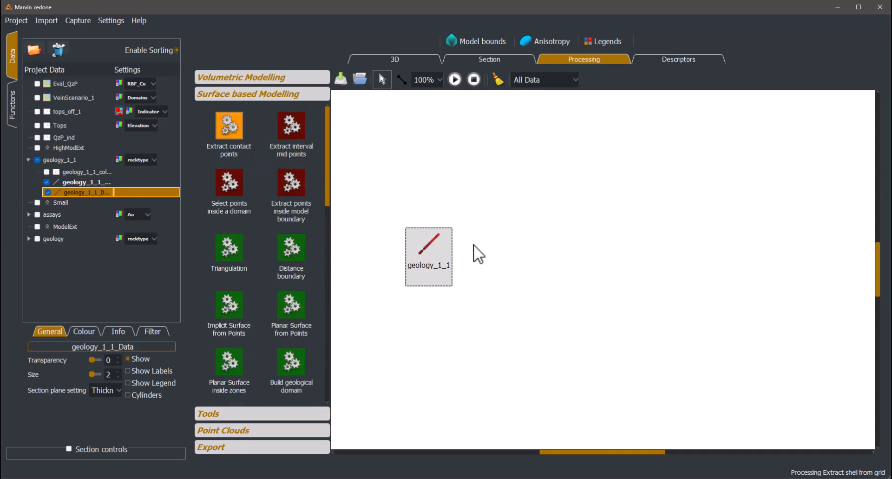
{"action": "left_click", "coordinate": [529, 273]}
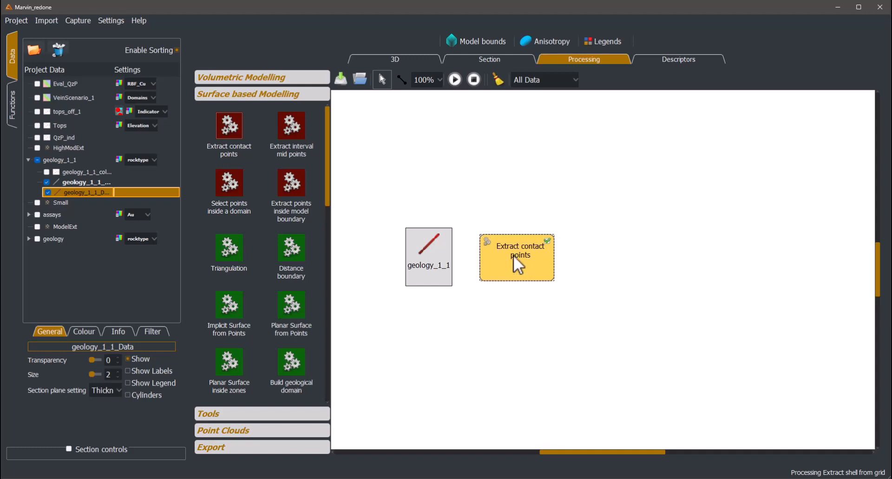
{"action": "left_click", "coordinate": [401, 79]}
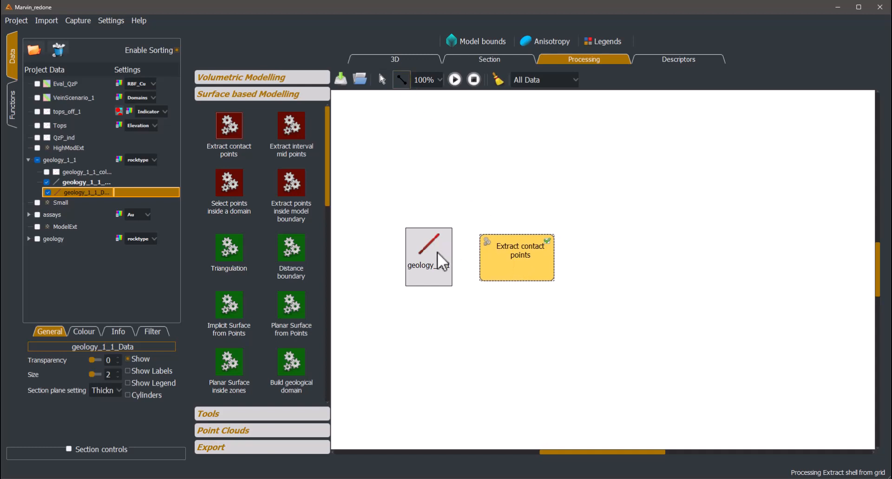
{"action": "left_click_drag", "start_coordinate": [438, 252], "coordinate": [502, 262]}
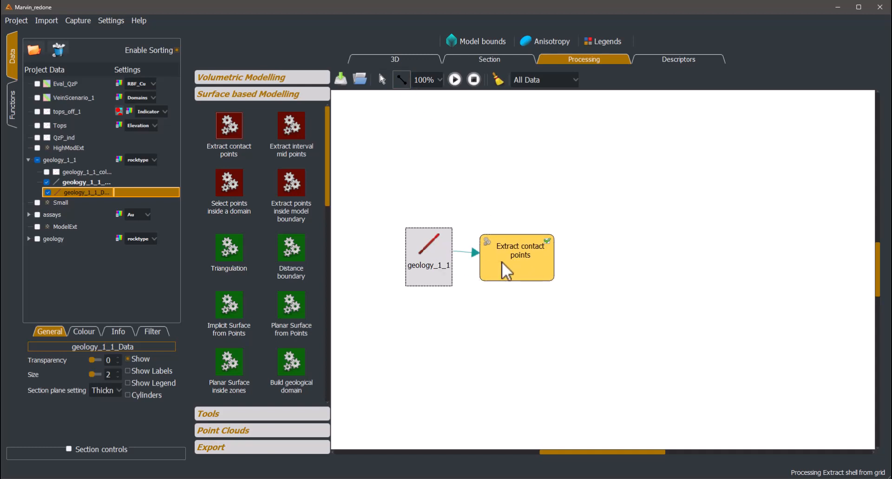
- Configure the contact point extraction to use the manually selected QzP_bottom segments and extract the End of each interval
{"action": "double_click", "coordinate": [526, 273]}
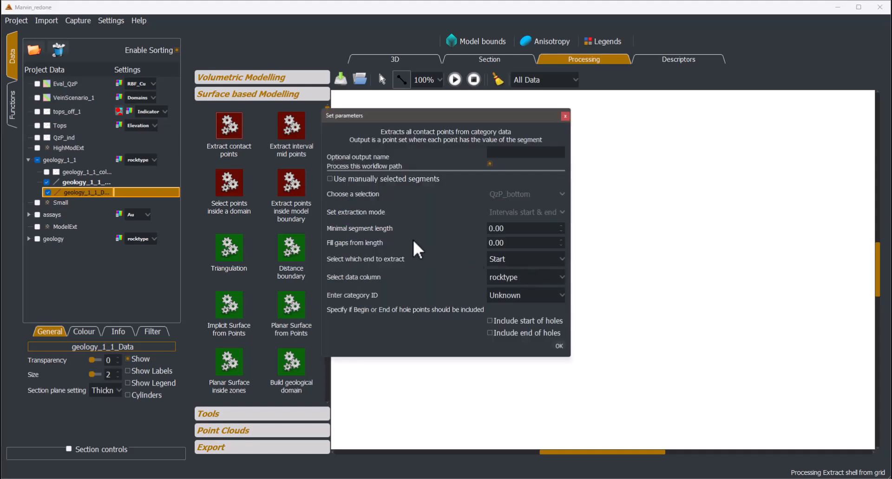
{"action": "left_click", "coordinate": [360, 180]}
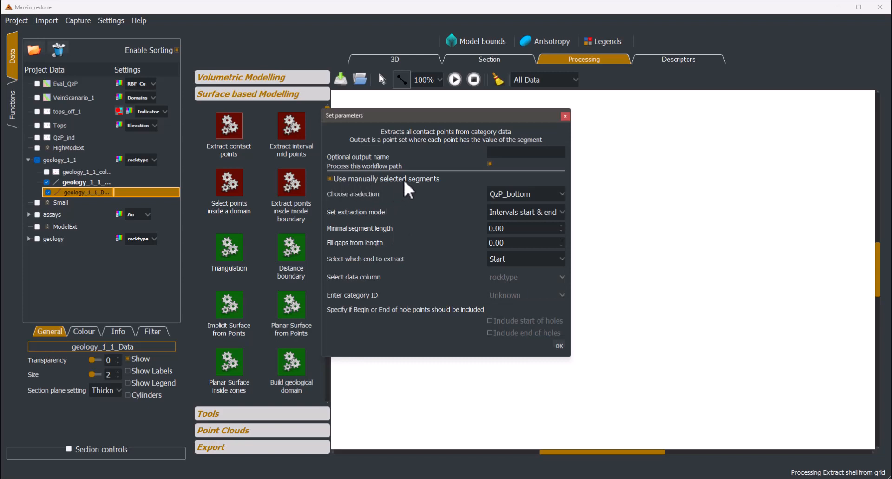
{"action": "left_click", "coordinate": [522, 198]}
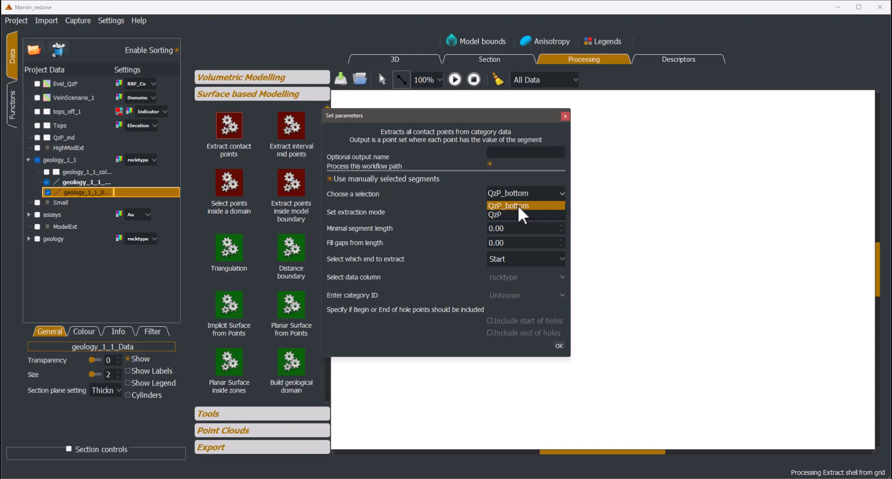
{"action": "left_click", "coordinate": [520, 206]}
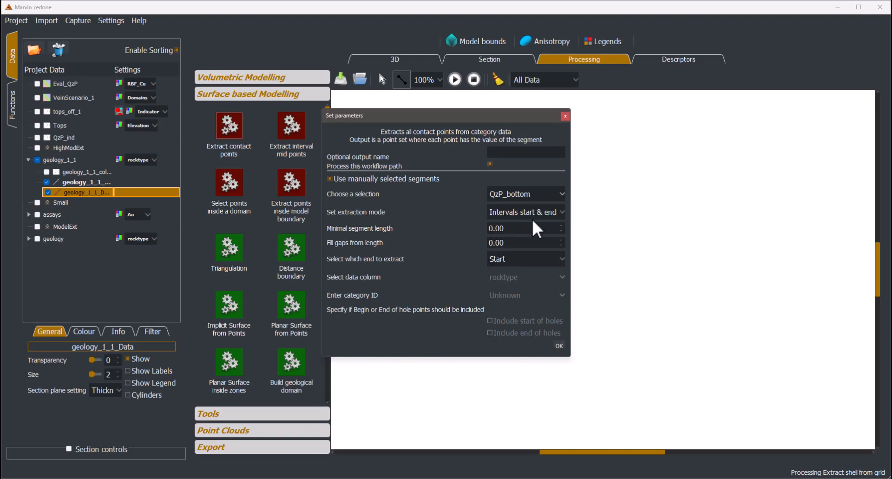
{"action": "left_click", "coordinate": [503, 259]}
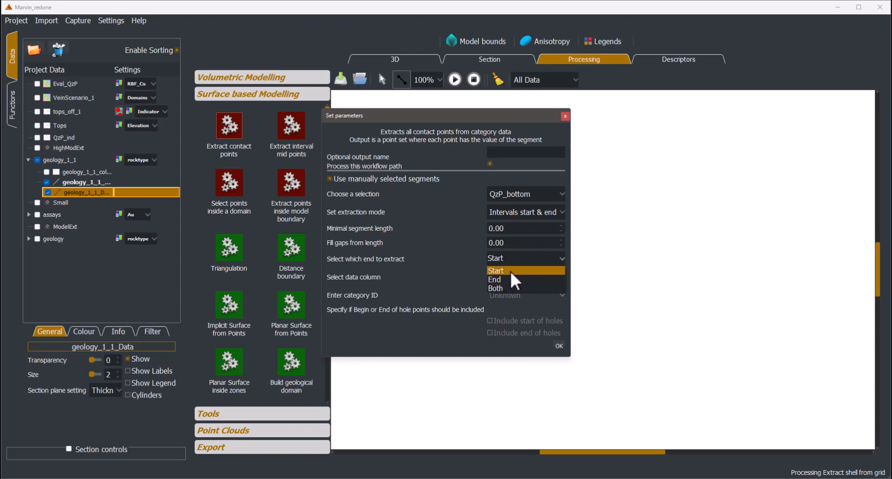
{"action": "left_click", "coordinate": [509, 280]}
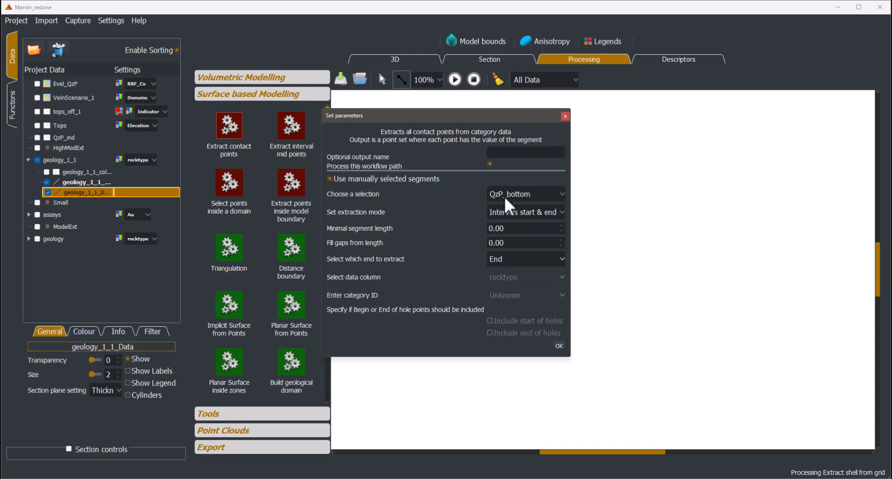
{"action": "left_click", "coordinate": [559, 346]}
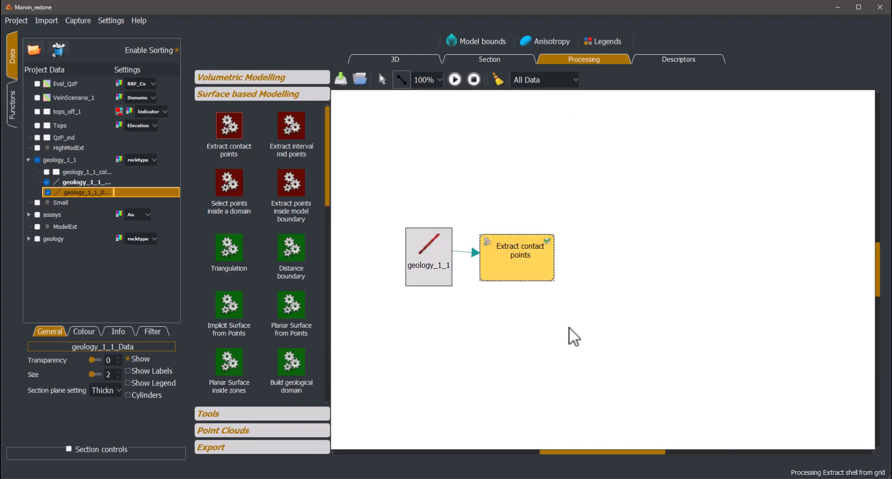
- Name the contact point output bot_pts, run the workflow and inspect the extracted points in 3D
{"action": "double_click", "coordinate": [526, 274]}
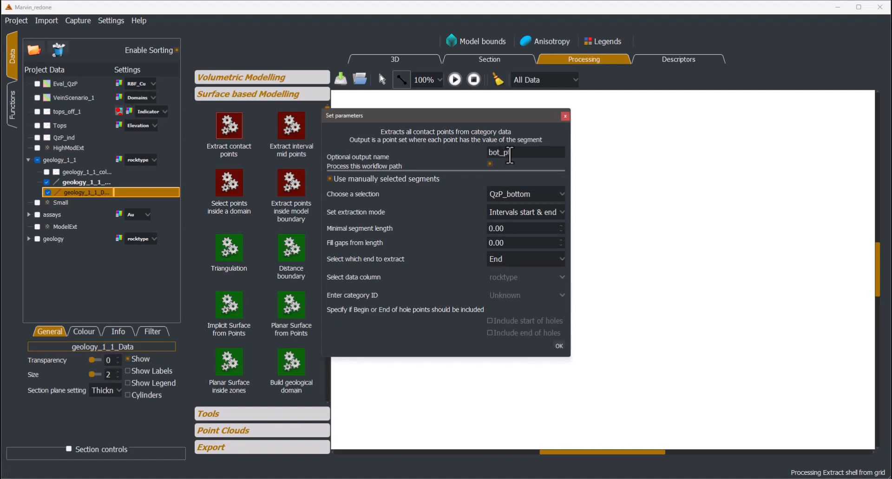
{"action": "left_click", "coordinate": [559, 346]}
{"action": "left_click", "coordinate": [454, 80]}
{"action": "left_click", "coordinate": [405, 61]}
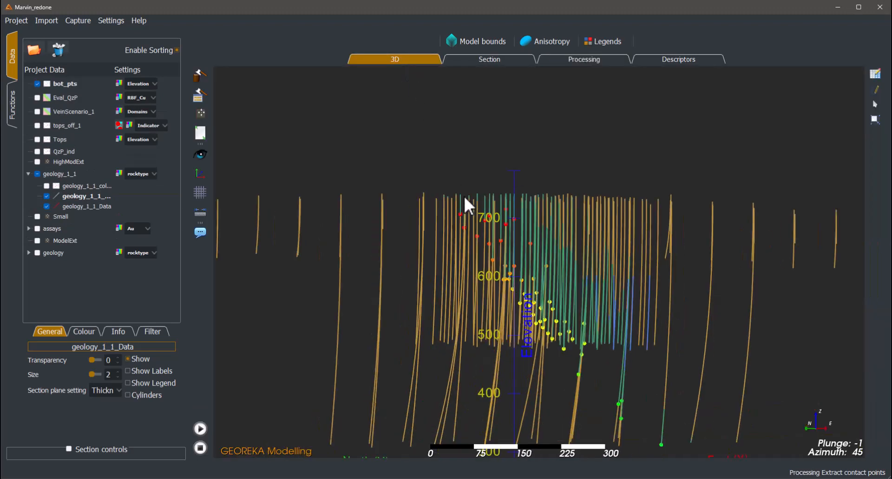
{"action": "scroll", "coordinate": [463, 195], "scroll_direction": "up", "scroll_amount": 3}
{"action": "left_click_drag", "start_coordinate": [537, 252], "coordinate": [564, 252]}
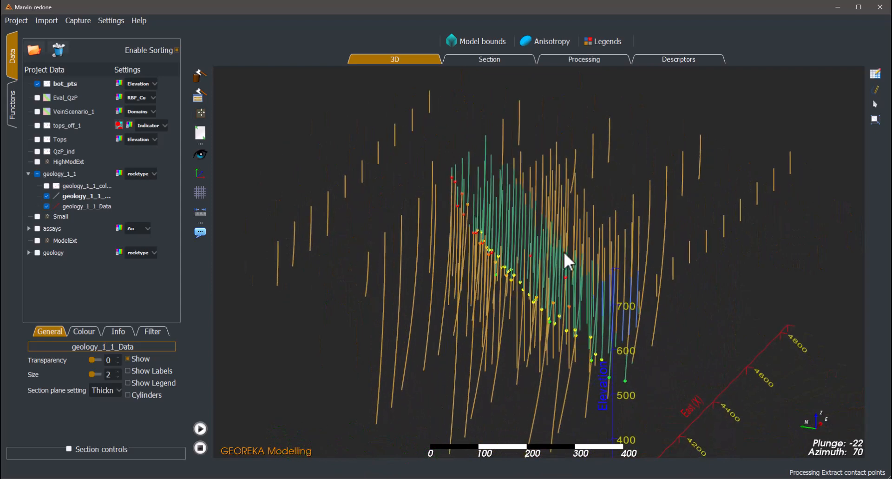
- Add an Off-surface indicator points function to the workflow and feed it from the bot_pts extraction
{"action": "left_click", "coordinate": [562, 58]}
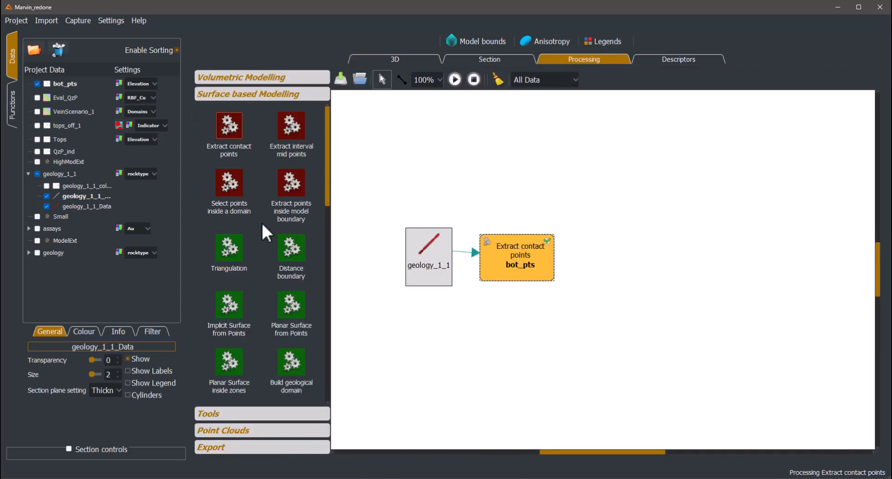
{"action": "left_click", "coordinate": [238, 79]}
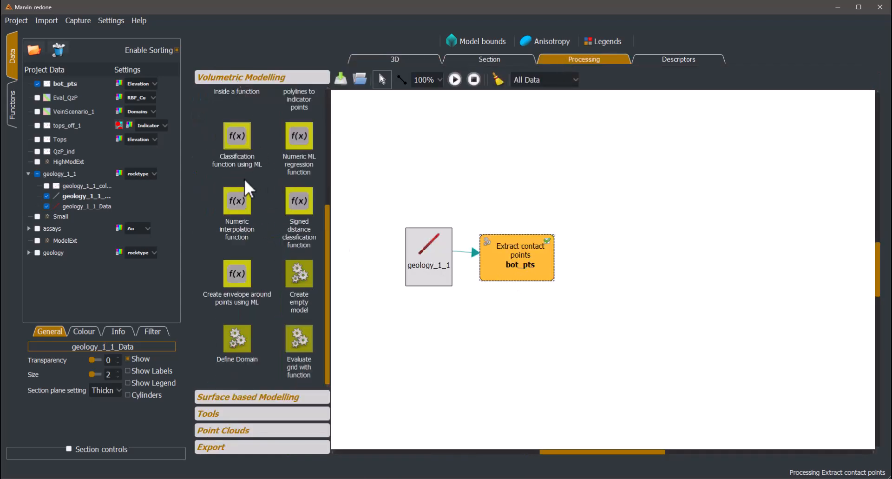
{"action": "scroll", "coordinate": [260, 246], "scroll_direction": "up", "scroll_amount": 3}
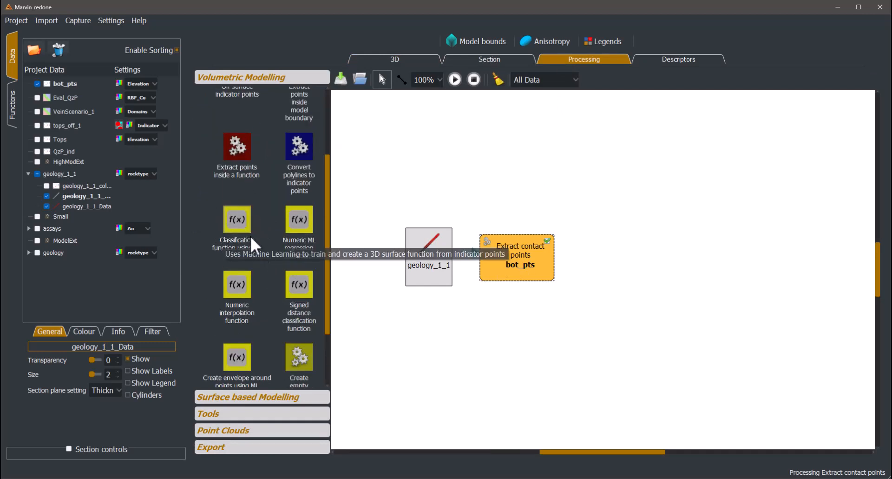
{"action": "scroll", "coordinate": [265, 241], "scroll_direction": "up", "scroll_amount": 1}
{"action": "scroll", "coordinate": [261, 235], "scroll_direction": "up", "scroll_amount": 3}
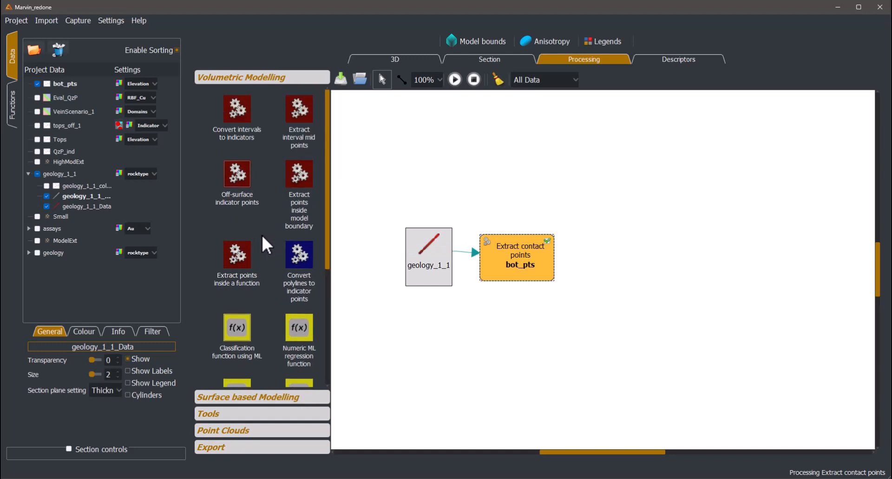
{"action": "left_click", "coordinate": [239, 170]}
{"action": "left_click", "coordinate": [619, 271]}
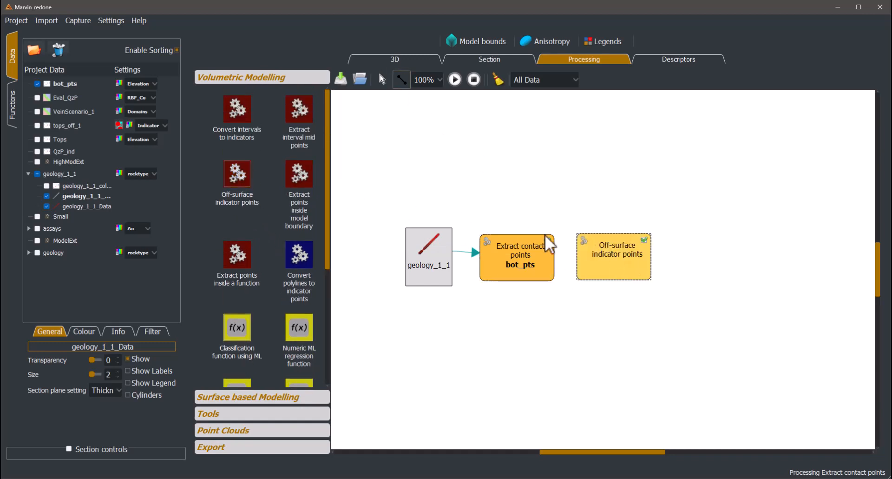
{"action": "left_click_drag", "start_coordinate": [534, 260], "coordinate": [590, 253]}
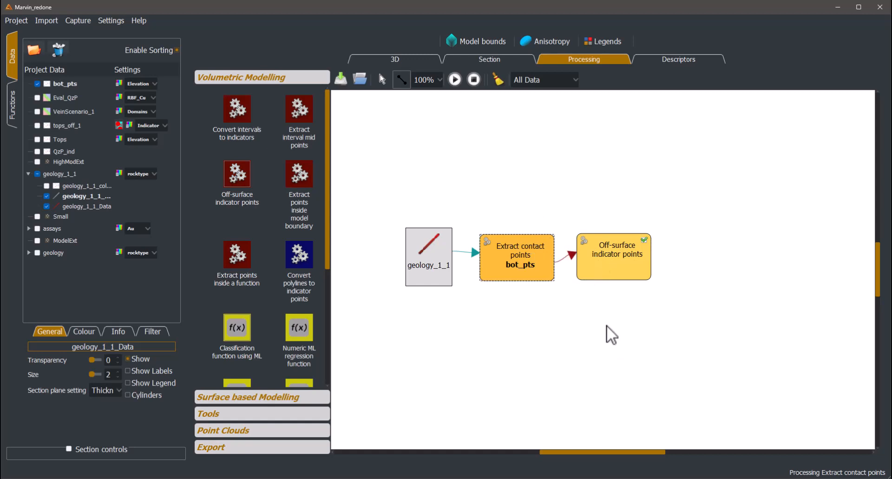
- Name the off-surface output off_bottom with an offset distance of 2.00, keep 10.00 orientating points, and run the workflow
{"action": "double_click", "coordinate": [605, 274]}
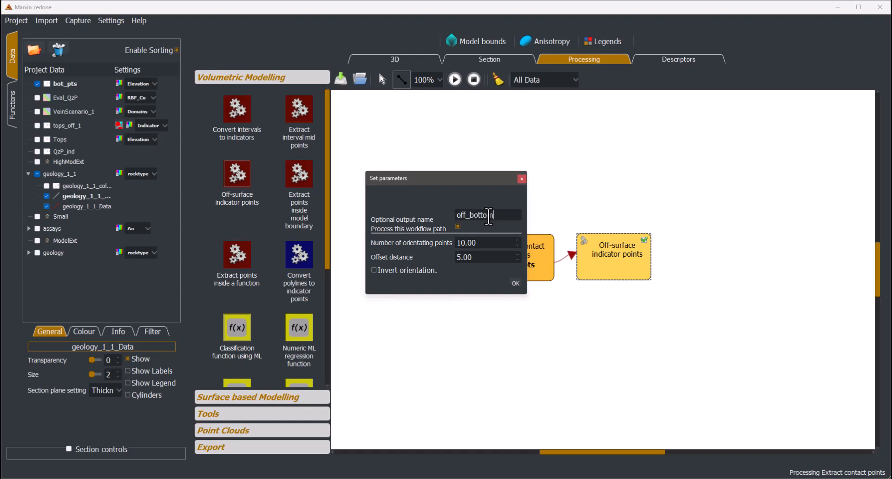
{"action": "left_click", "coordinate": [477, 260]}
{"action": "left_click", "coordinate": [482, 243]}
{"action": "left_click", "coordinate": [516, 283]}
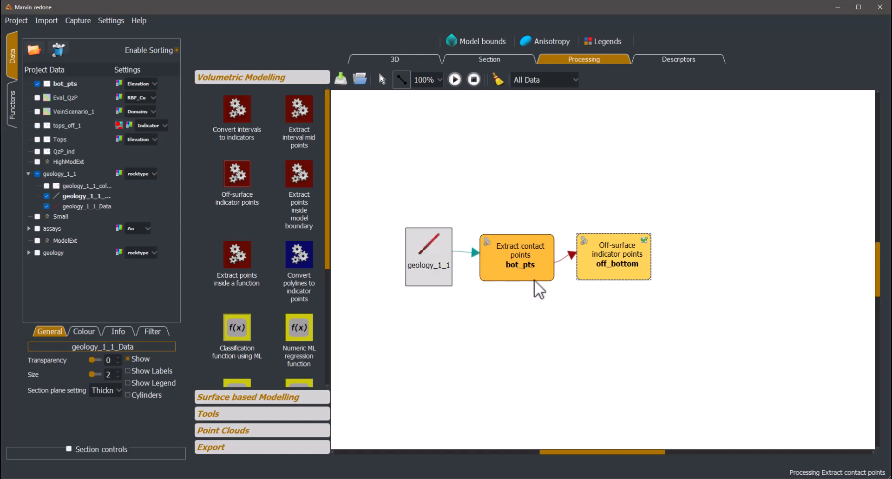
{"action": "left_click", "coordinate": [455, 80]}
- Examine in 3D how the off_bottom indicator points sit on either side of the bot_pts contact points
{"action": "left_click", "coordinate": [412, 59]}
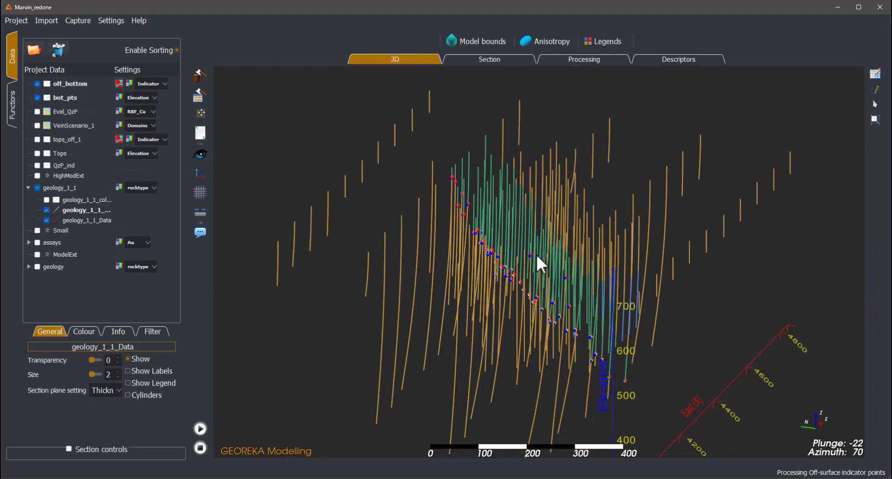
{"action": "left_click_drag", "start_coordinate": [536, 253], "coordinate": [543, 225]}
{"action": "scroll", "coordinate": [548, 267], "scroll_direction": "up", "scroll_amount": 4}
{"action": "middle_click_drag", "start_coordinate": [548, 267], "coordinate": [590, 222]}
{"action": "scroll", "coordinate": [582, 246], "scroll_direction": "up", "scroll_amount": 3}
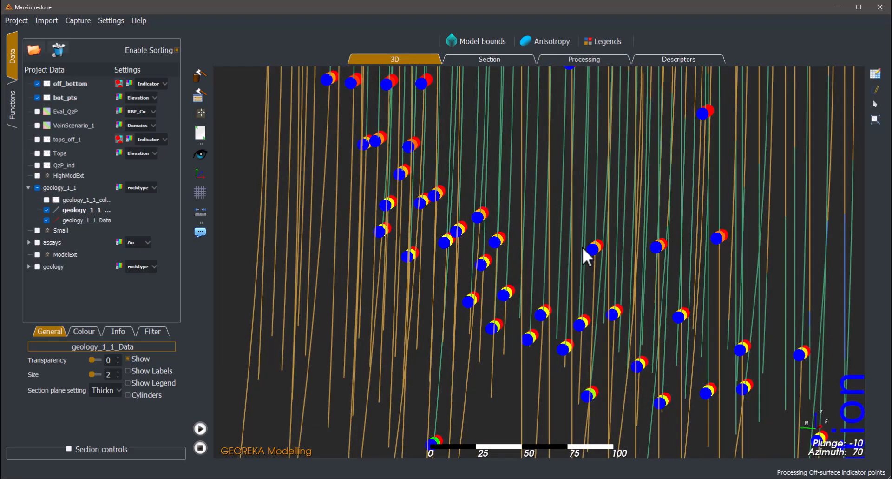
{"action": "left_click_drag", "start_coordinate": [582, 245], "coordinate": [593, 280]}
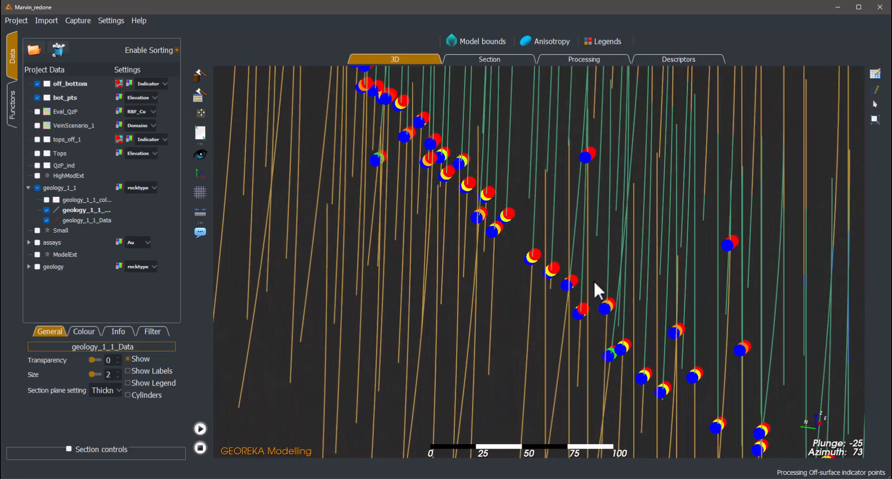
{"action": "scroll", "coordinate": [586, 267], "scroll_direction": "down", "scroll_amount": 2}
{"action": "left_click_drag", "start_coordinate": [560, 254], "coordinate": [592, 270]}
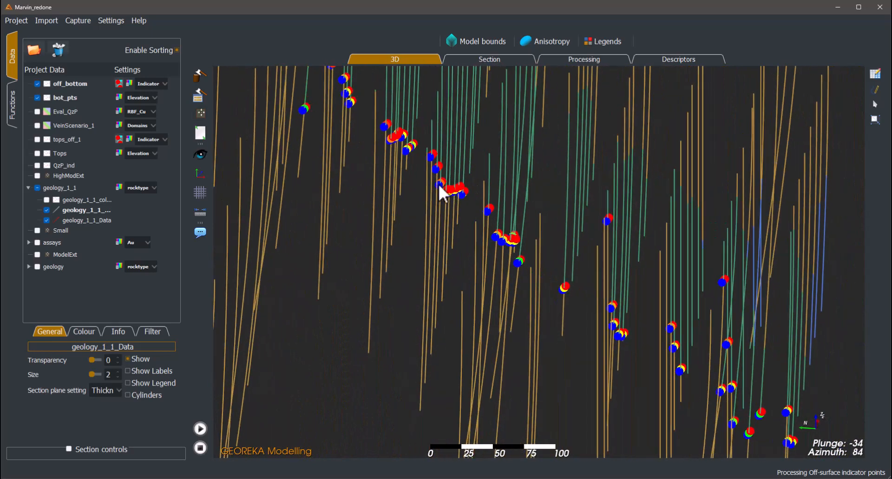
- Hide bot_pts and check the orientation of the off_bottom indicator points along the whole drillhole set
{"action": "left_click", "coordinate": [37, 97]}
{"action": "mouse_move", "coordinate": [465, 223]}
{"action": "left_mouse_down"}
{"action": "mouse_move", "coordinate": [478, 231]}
{"action": "mouse_move", "coordinate": [440, 225]}
{"action": "mouse_move", "coordinate": [533, 209]}
{"action": "mouse_move", "coordinate": [615, 240]}
{"action": "mouse_move", "coordinate": [647, 269]}
{"action": "mouse_move", "coordinate": [462, 258]}
{"action": "mouse_move", "coordinate": [541, 260]}
{"action": "mouse_move", "coordinate": [418, 225]}
{"action": "mouse_move", "coordinate": [546, 237]}
{"action": "mouse_move", "coordinate": [548, 253]}
{"action": "mouse_move", "coordinate": [475, 225]}
{"action": "left_mouse_up"}
{"action": "scroll", "coordinate": [615, 239], "scroll_direction": "down", "scroll_amount": 2}
{"action": "scroll", "coordinate": [462, 258], "scroll_direction": "down", "scroll_amount": 2}
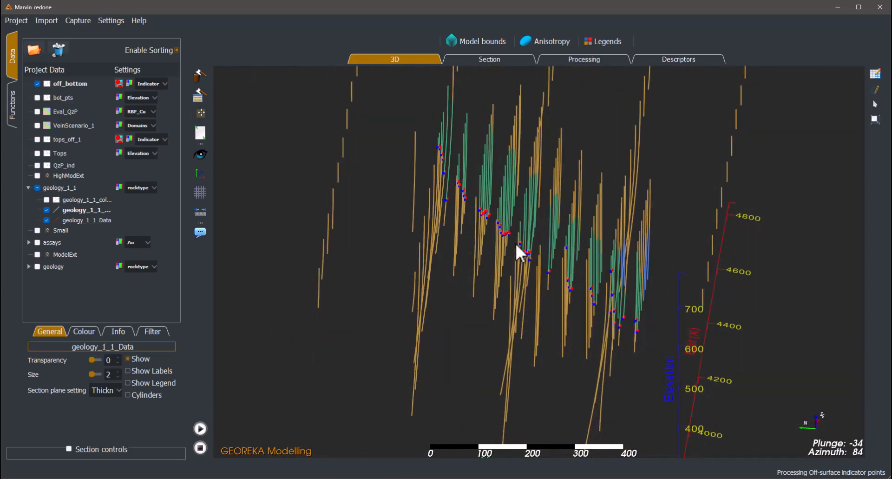
{"action": "left_click_drag", "start_coordinate": [515, 241], "coordinate": [581, 84]}
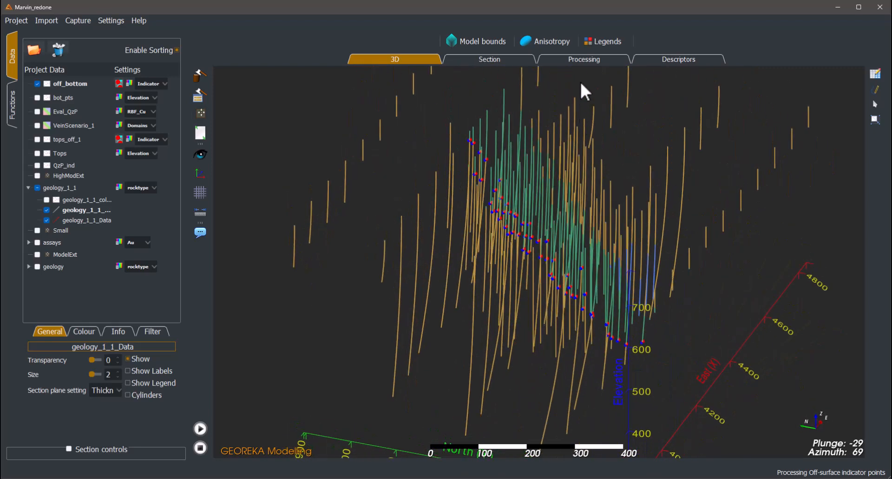
- Review the off_bottom parameters, including the Invert orientation option, and look through the volumetric modelling functions
{"action": "left_click", "coordinate": [578, 60]}
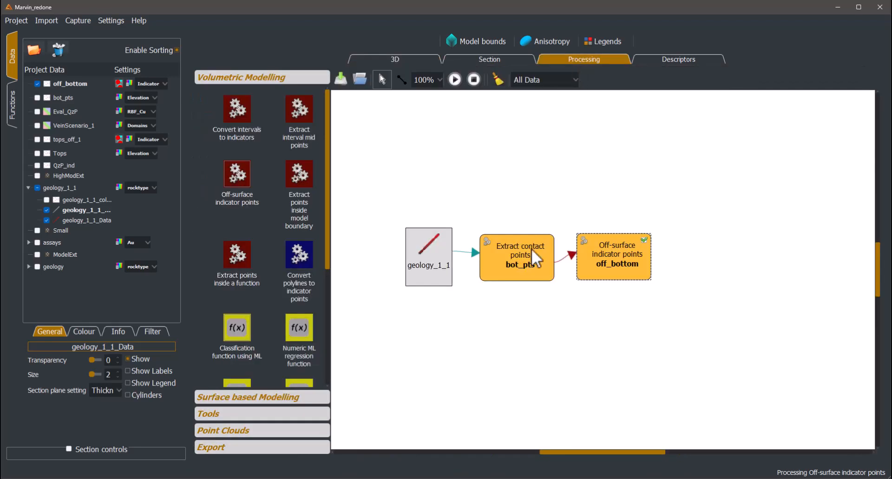
{"action": "double_click", "coordinate": [583, 261]}
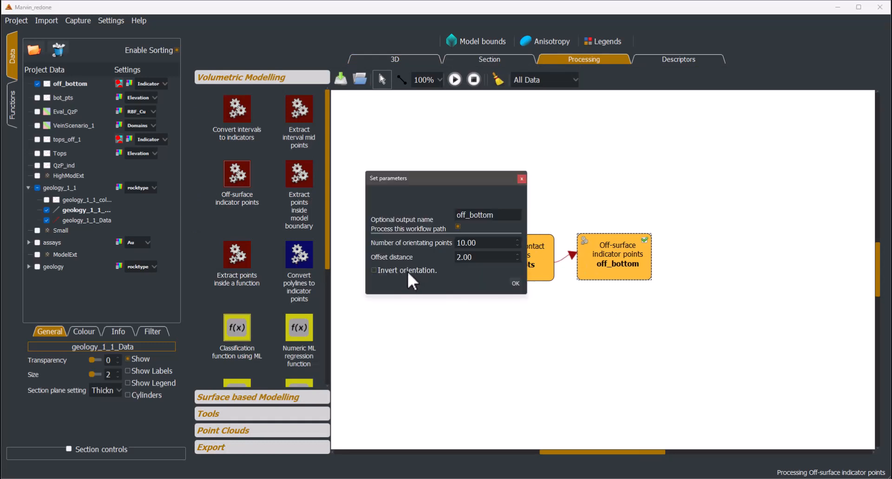
{"action": "left_click", "coordinate": [515, 283]}
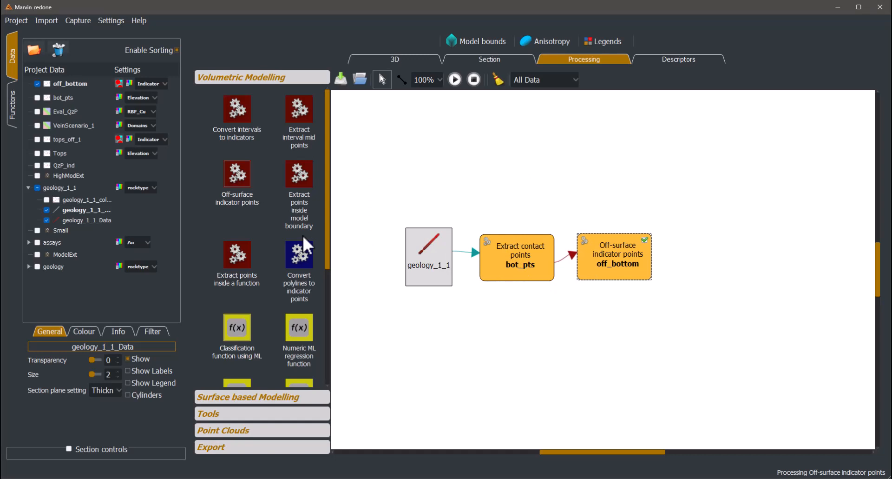
{"action": "scroll", "coordinate": [269, 144], "scroll_direction": "down", "scroll_amount": 2}
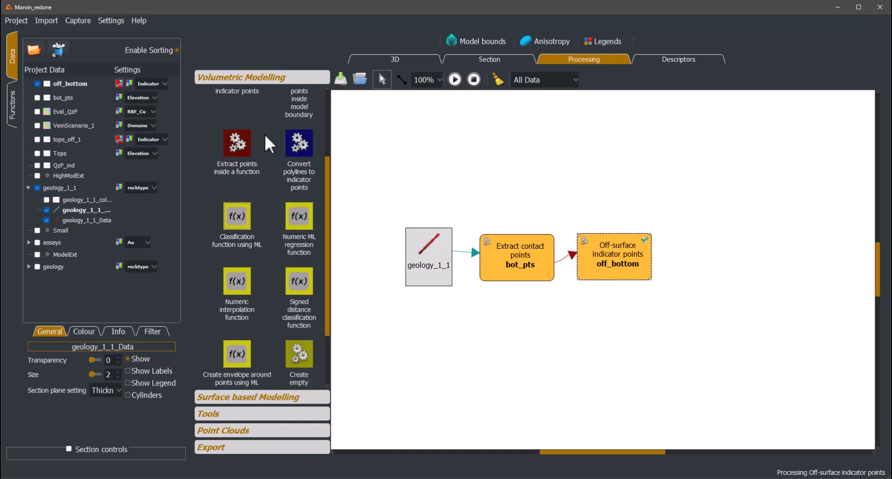
- Add a Classification function using ML linked to off_bottom, name it Bot_fun with Estimate Anisotropy enabled, and process it
{"action": "scroll", "coordinate": [270, 144], "scroll_direction": "down", "scroll_amount": 1}
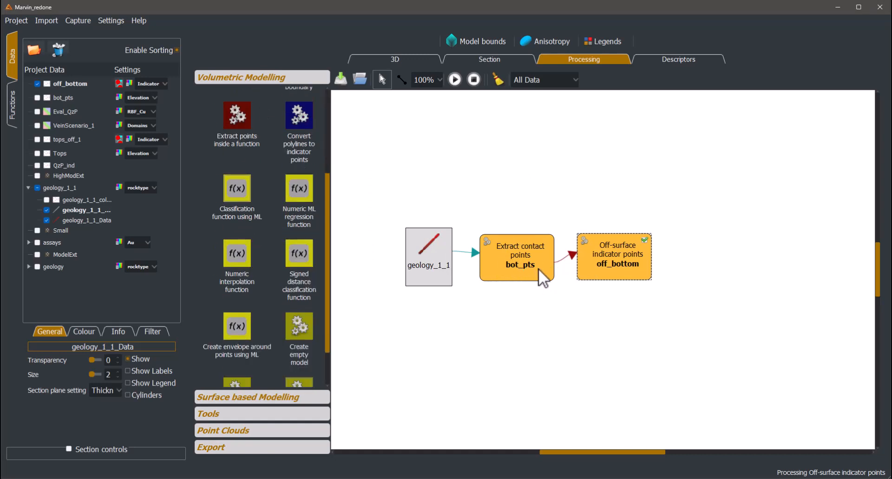
{"action": "left_click", "coordinate": [236, 193]}
{"action": "left_click", "coordinate": [721, 270]}
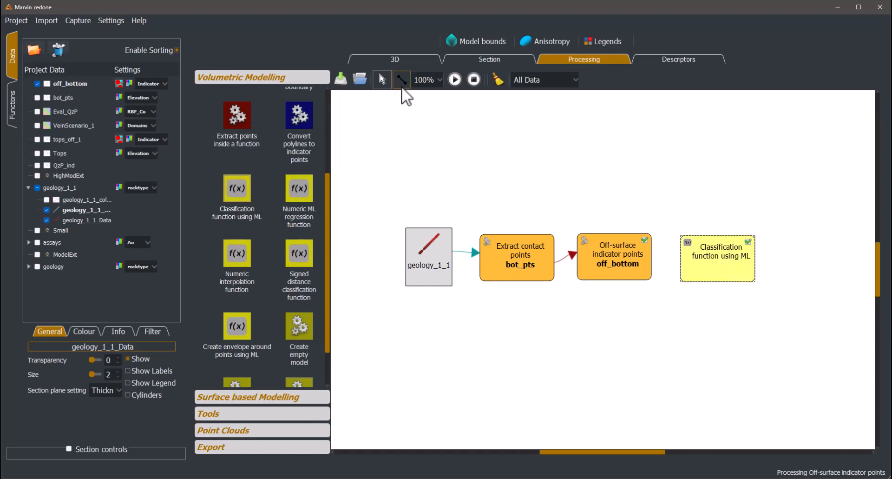
{"action": "left_click_drag", "start_coordinate": [633, 257], "coordinate": [716, 262]}
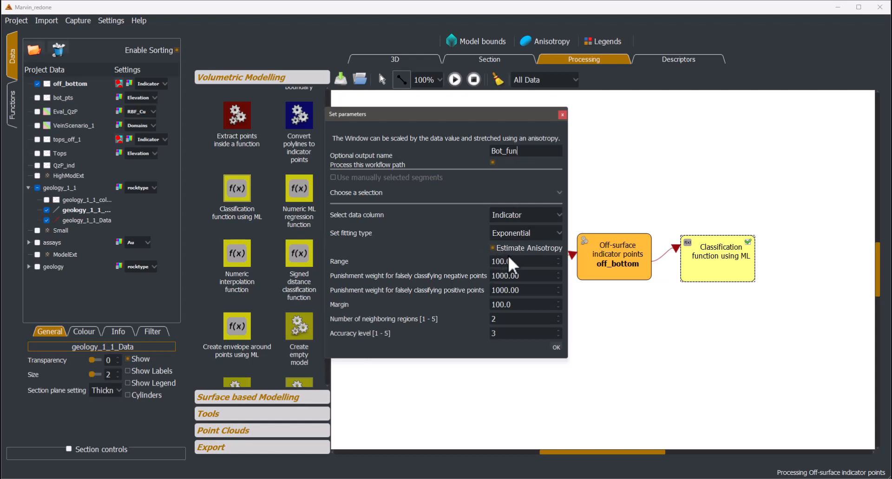
{"action": "left_click", "coordinate": [556, 347]}
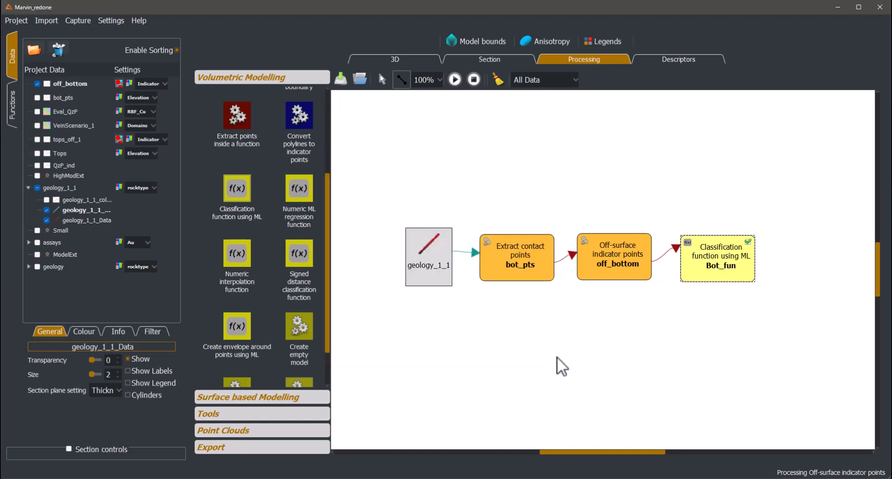
- Examine in 3D how the Bot_fun surface passes between the off_bottom indicator points along the drillholes
{"action": "left_click", "coordinate": [422, 60]}
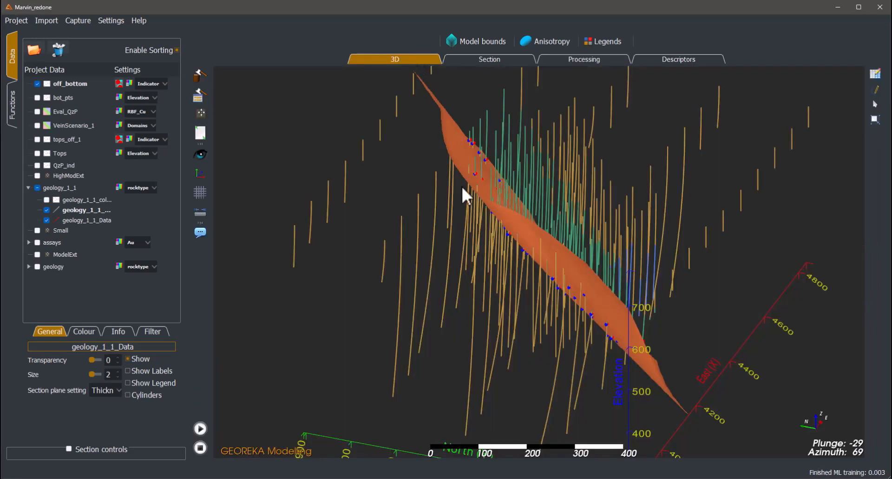
{"action": "scroll", "coordinate": [531, 285], "scroll_direction": "up", "scroll_amount": 3}
{"action": "left_click_drag", "start_coordinate": [531, 285], "coordinate": [626, 331]}
{"action": "scroll", "coordinate": [481, 263], "scroll_direction": "down", "scroll_amount": 2}
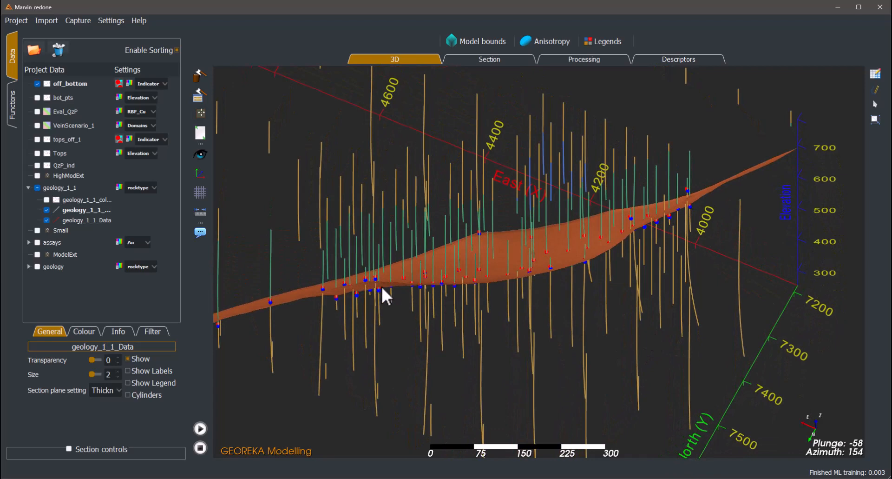
{"action": "left_click_drag", "start_coordinate": [382, 288], "coordinate": [379, 284]}
{"action": "scroll", "coordinate": [496, 273], "scroll_direction": "up", "scroll_amount": 5}
{"action": "left_click_drag", "start_coordinate": [496, 274], "coordinate": [501, 250]}
- Set the preview resolution of the Bot_fun function to Fine
{"action": "left_click", "coordinate": [11, 114]}
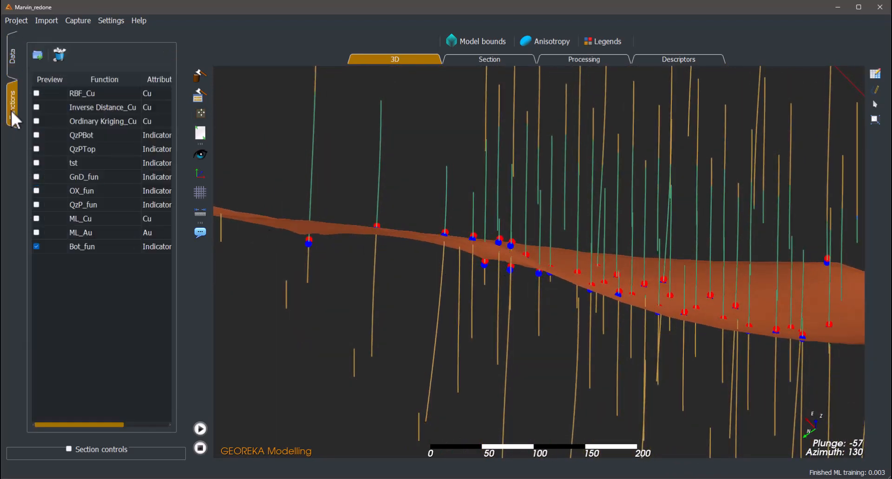
{"action": "left_click", "coordinate": [86, 246]}
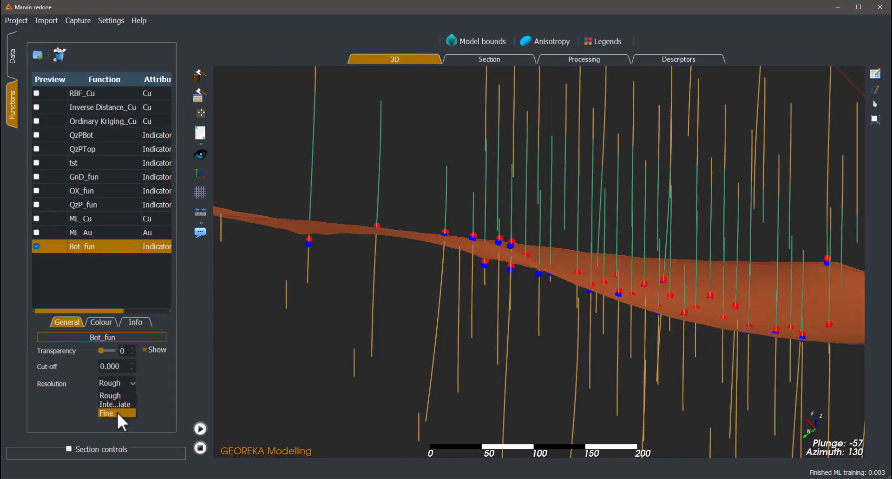
{"action": "left_click_drag", "start_coordinate": [503, 381], "coordinate": [522, 293]}
- Load the existing Bot_fun anisotropy as the project anisotropy and set its medium axis strength to 2.00
{"action": "left_click", "coordinate": [539, 40]}
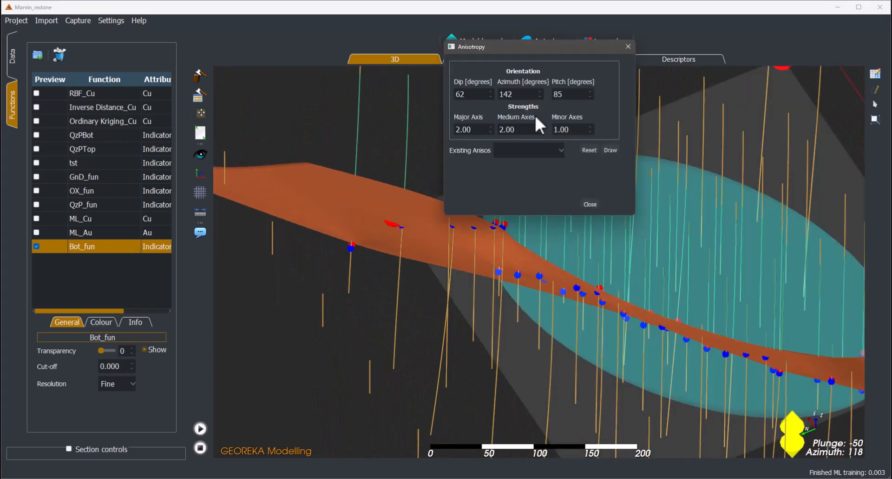
{"action": "left_click", "coordinate": [556, 147]}
{"action": "scroll", "coordinate": [548, 208], "scroll_direction": "down", "scroll_amount": 3}
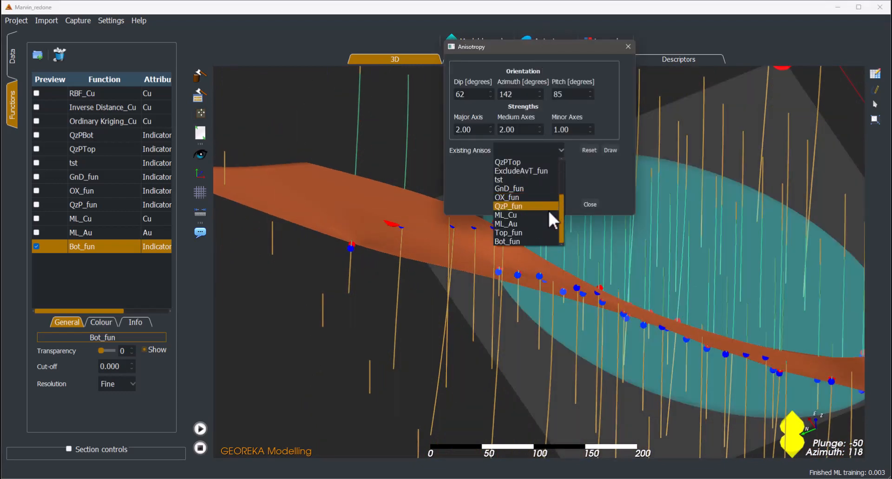
{"action": "left_click", "coordinate": [514, 242]}
{"action": "left_click_drag", "start_coordinate": [533, 49], "coordinate": [289, 90]}
{"action": "scroll", "coordinate": [278, 175], "scroll_direction": "down", "scroll_amount": 1}
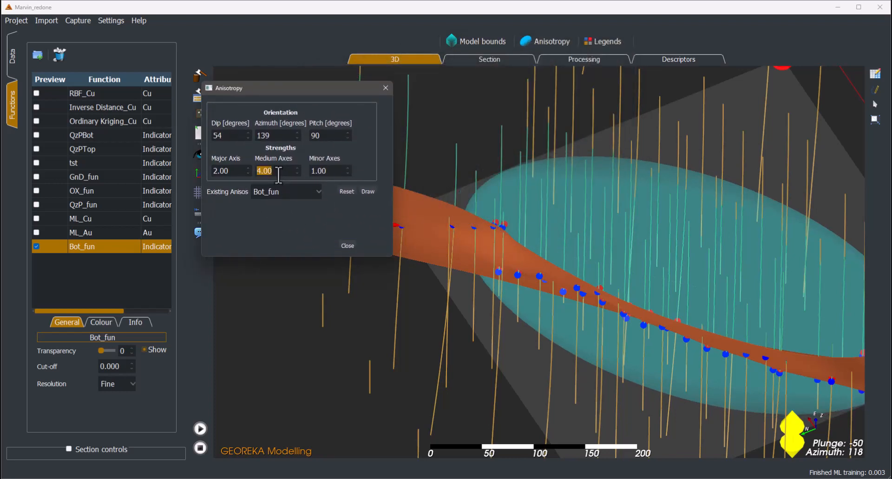
{"action": "scroll", "coordinate": [279, 175], "scroll_direction": "down", "scroll_amount": 2}
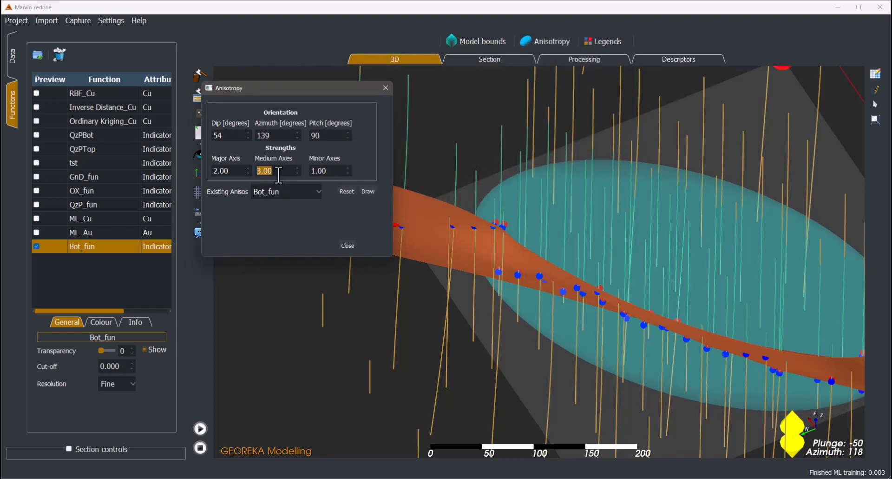
{"action": "left_click", "coordinate": [348, 245]}
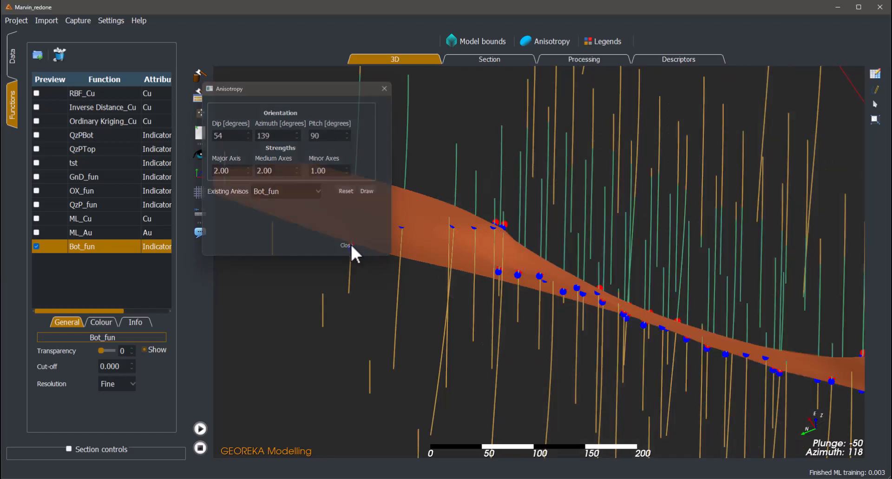
- Disable Estimate Anisotropy for the Bot_fun classification function, reprocess it, and regenerate its 3D surface
{"action": "left_click_drag", "start_coordinate": [497, 313], "coordinate": [243, 395]}
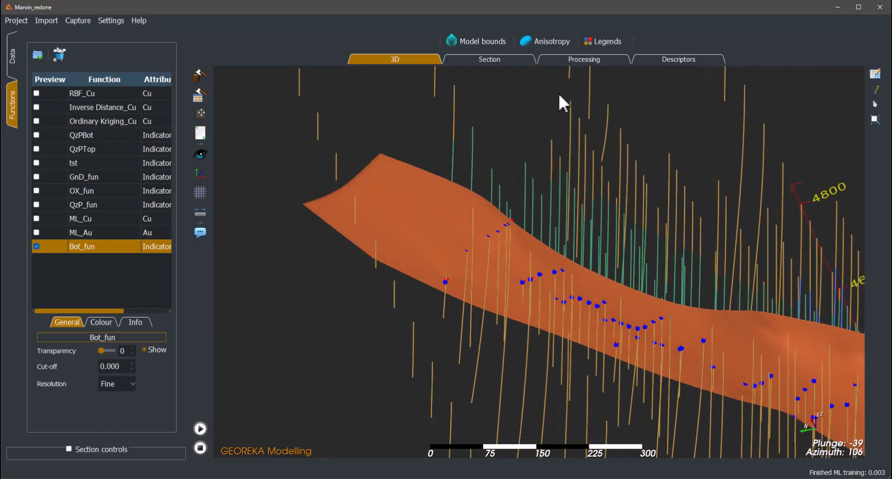
{"action": "left_click", "coordinate": [584, 63]}
{"action": "double_click", "coordinate": [728, 267]}
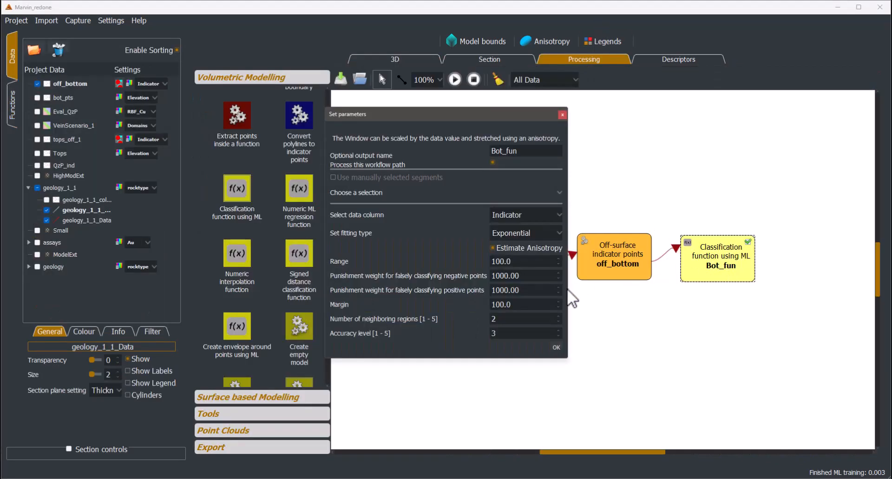
{"action": "left_click", "coordinate": [560, 349]}
{"action": "left_click", "coordinate": [430, 60]}
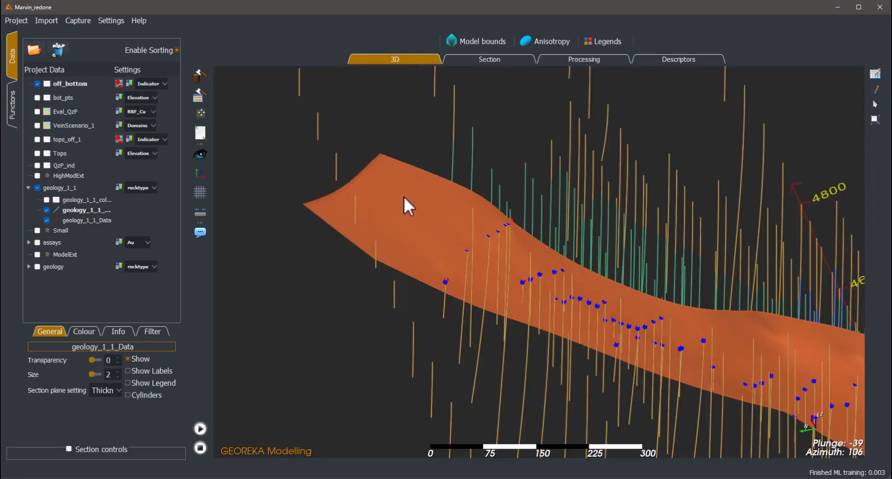
{"action": "left_click", "coordinate": [200, 428]}
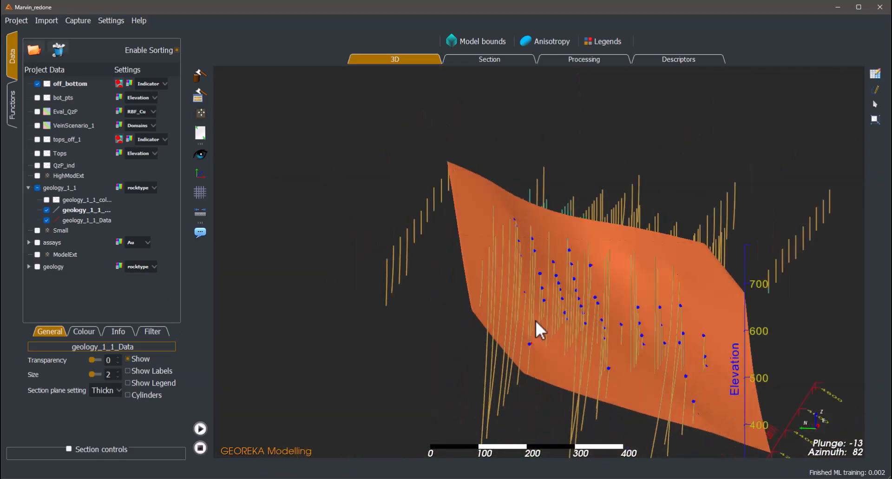
- Check the regenerated Bot_fun surface, set the function's range to 60.0, and rebuild the surface in 3D
{"action": "left_click_drag", "start_coordinate": [606, 359], "coordinate": [536, 414]}
{"action": "scroll", "coordinate": [586, 399], "scroll_direction": "down", "scroll_amount": 1}
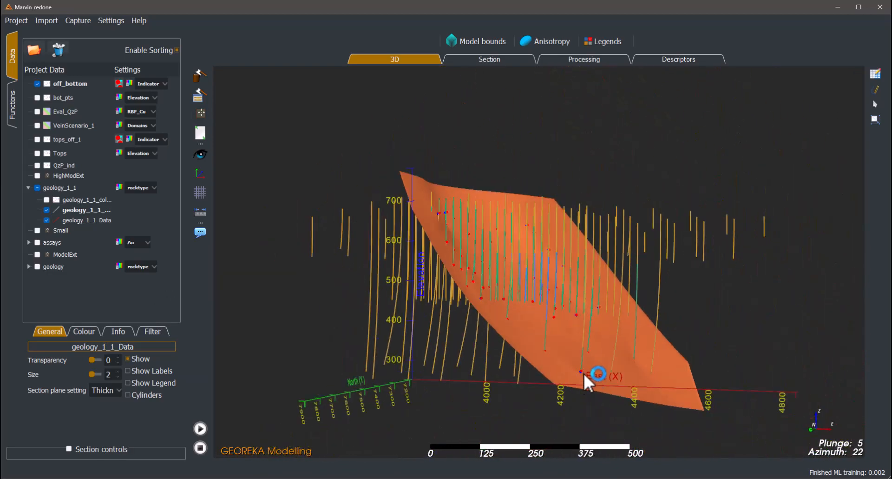
{"action": "scroll", "coordinate": [584, 371], "scroll_direction": "up", "scroll_amount": 3}
{"action": "scroll", "coordinate": [601, 322], "scroll_direction": "down", "scroll_amount": 1}
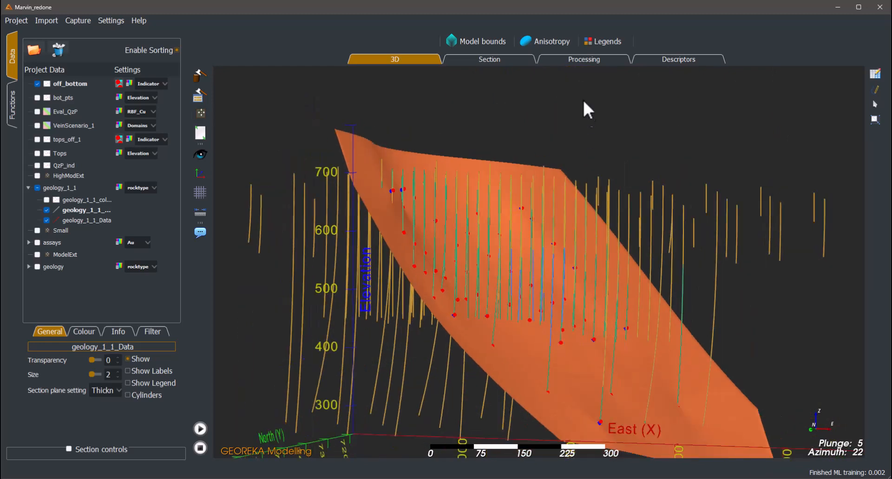
{"action": "left_click", "coordinate": [605, 60]}
{"action": "double_click", "coordinate": [697, 272]}
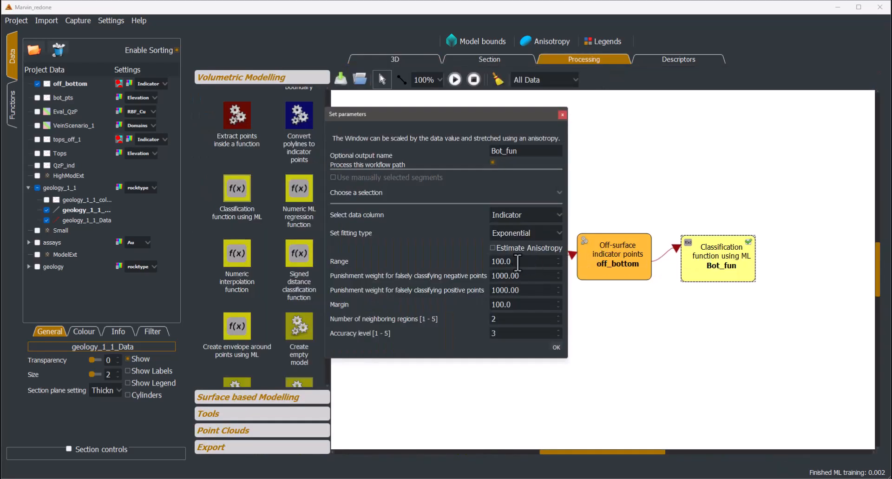
{"action": "left_click", "coordinate": [556, 346]}
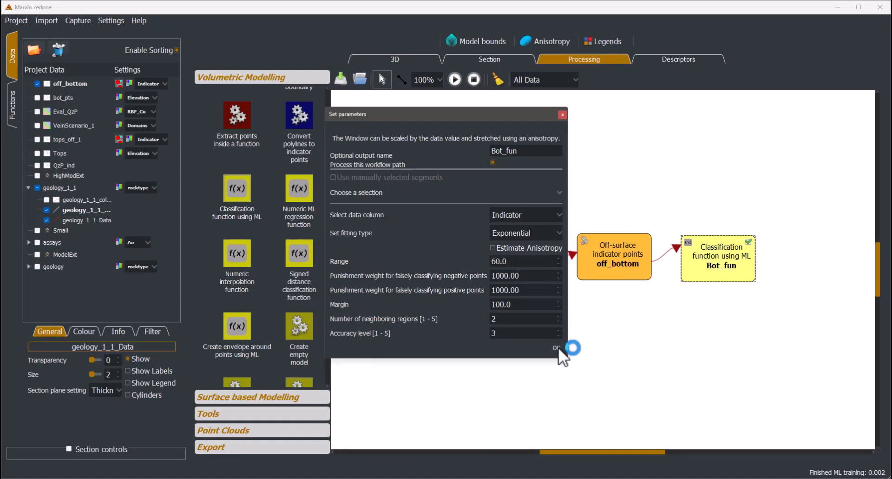
{"action": "left_click", "coordinate": [417, 58]}
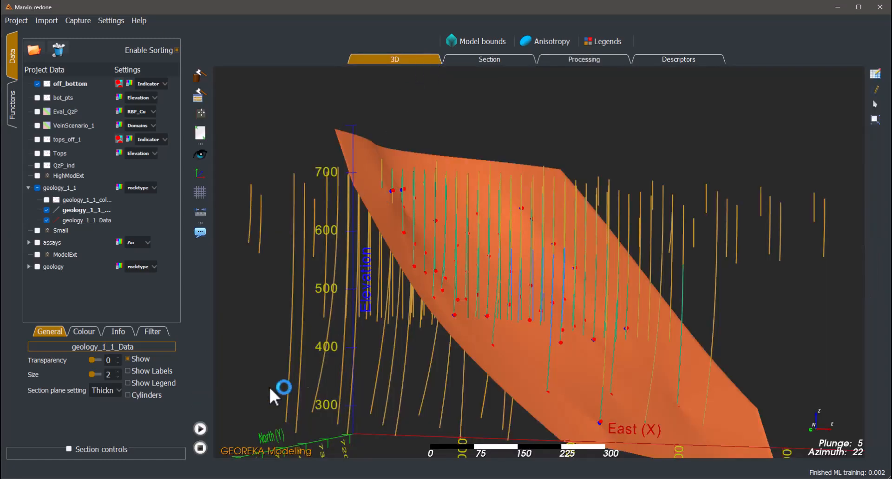
{"action": "left_click", "coordinate": [199, 428]}
- Examine the rebuilt Bot_fun surface from both sides against the drillholes and the off_bottom indicator points
{"action": "left_click_drag", "start_coordinate": [362, 392], "coordinate": [536, 382]}
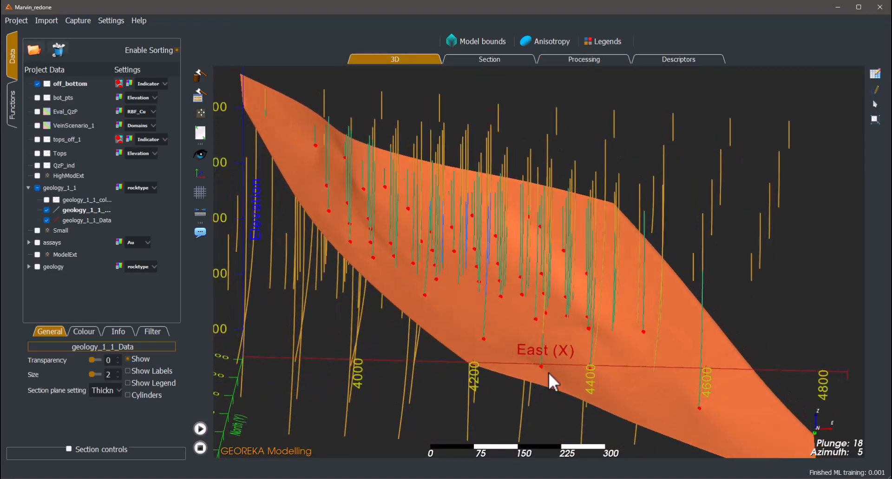
{"action": "left_click_drag", "start_coordinate": [439, 362], "coordinate": [746, 264]}
{"action": "scroll", "coordinate": [745, 264], "scroll_direction": "down", "scroll_amount": 2}
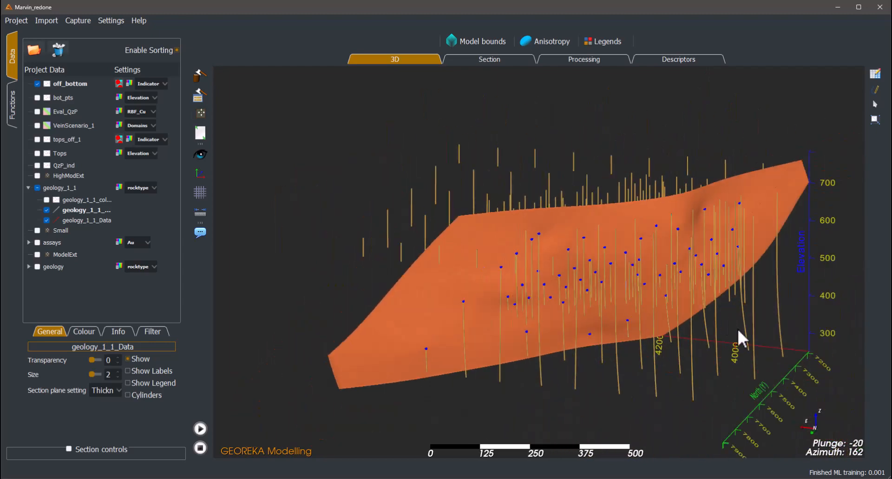
{"action": "left_click_drag", "start_coordinate": [737, 327], "coordinate": [406, 339]}
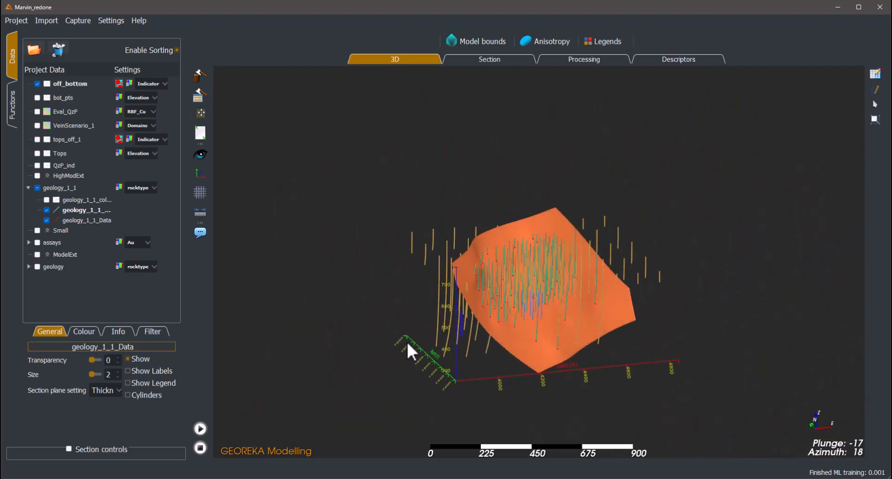
{"action": "scroll", "coordinate": [407, 340], "scroll_direction": "down", "scroll_amount": 1}
{"action": "scroll", "coordinate": [426, 345], "scroll_direction": "down", "scroll_amount": 1}
{"action": "scroll", "coordinate": [369, 321], "scroll_direction": "up", "scroll_amount": 6}
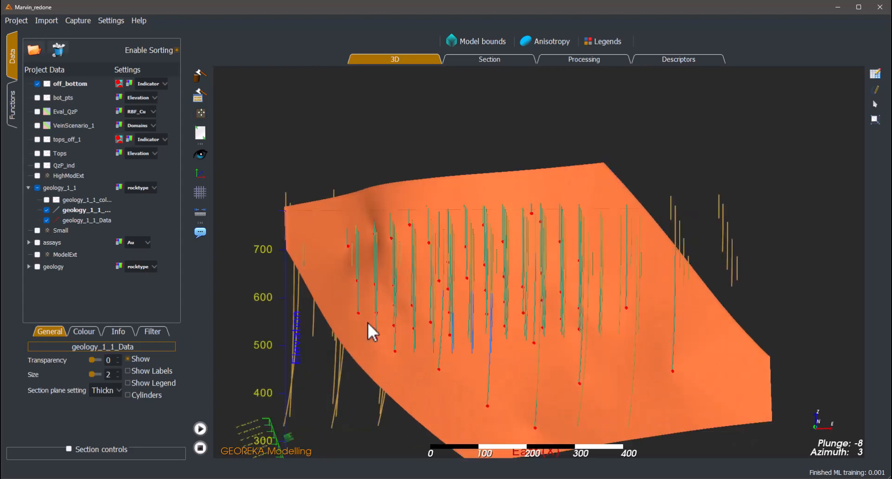
{"action": "scroll", "coordinate": [368, 322], "scroll_direction": "down", "scroll_amount": 4}
{"action": "left_click_drag", "start_coordinate": [368, 322], "coordinate": [609, 135]}
- Switch the contact point extraction to the QzP selection and extract the Start of its intervals
{"action": "left_click", "coordinate": [586, 59]}
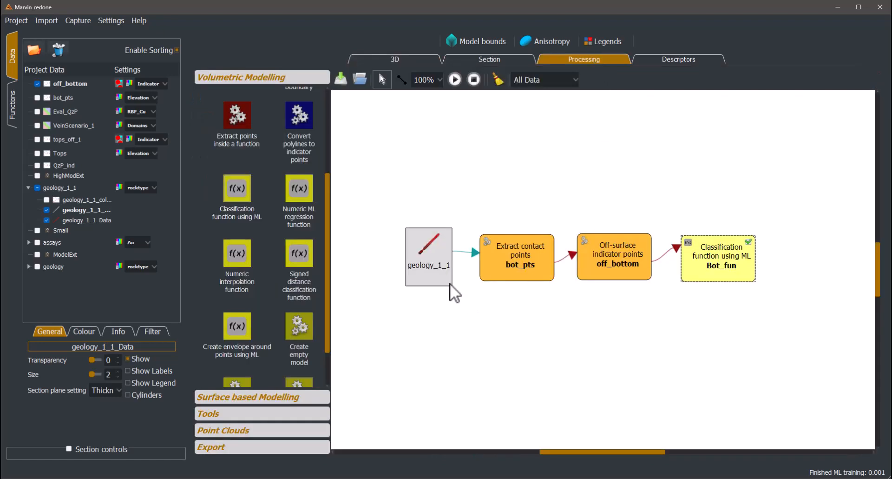
{"action": "double_click", "coordinate": [521, 270]}
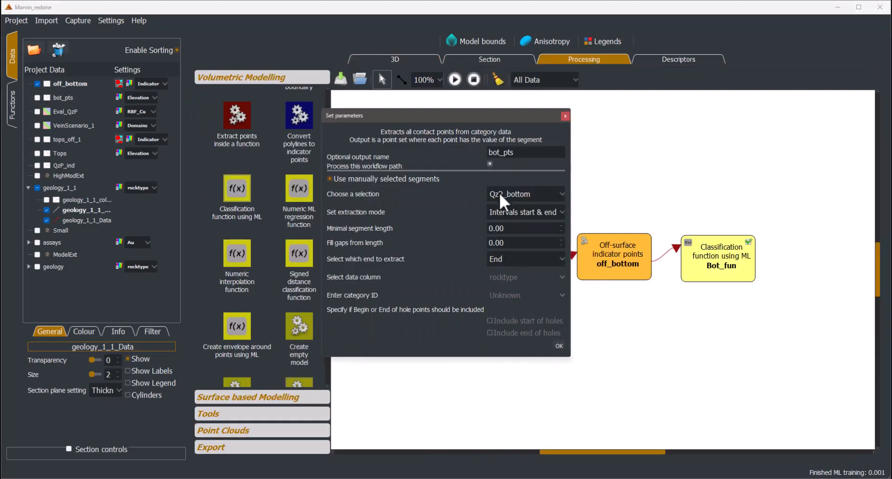
{"action": "left_click", "coordinate": [519, 196]}
{"action": "left_click", "coordinate": [514, 214]}
{"action": "left_click", "coordinate": [505, 260]}
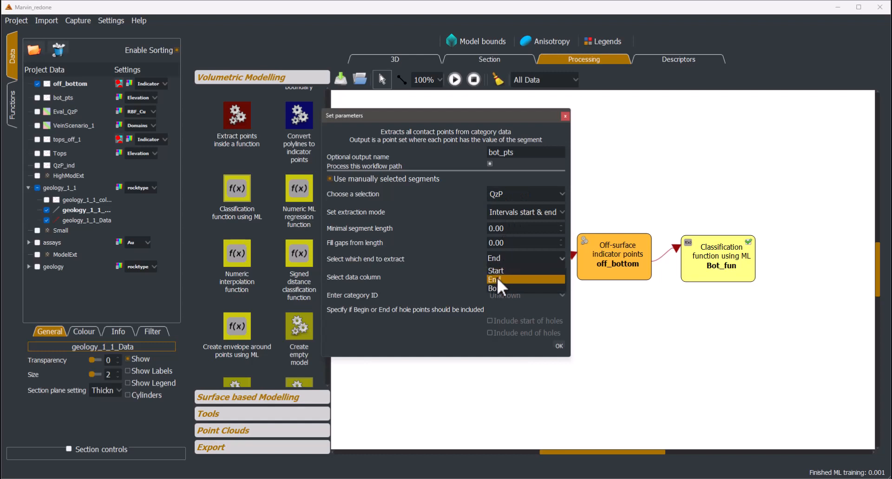
{"action": "left_click", "coordinate": [499, 273]}
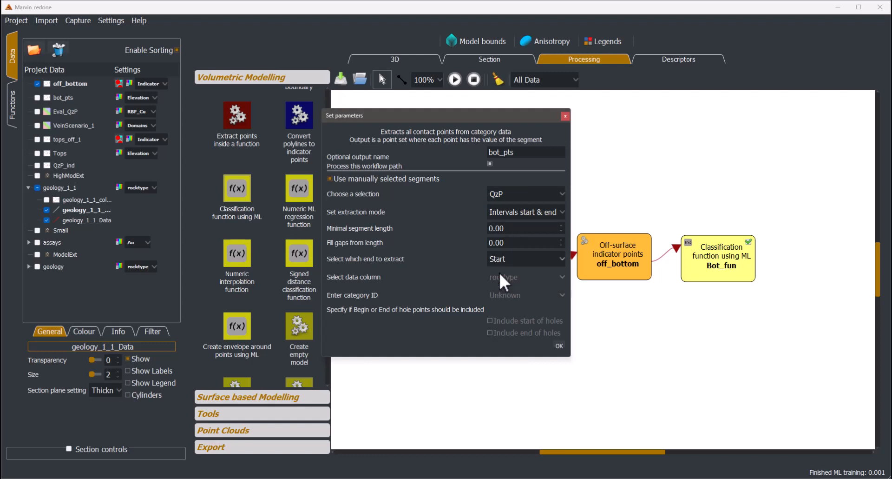
{"action": "left_click", "coordinate": [560, 346]}
- Rename the off-surface indicator points output as off_top
{"action": "double_click", "coordinate": [618, 272]}
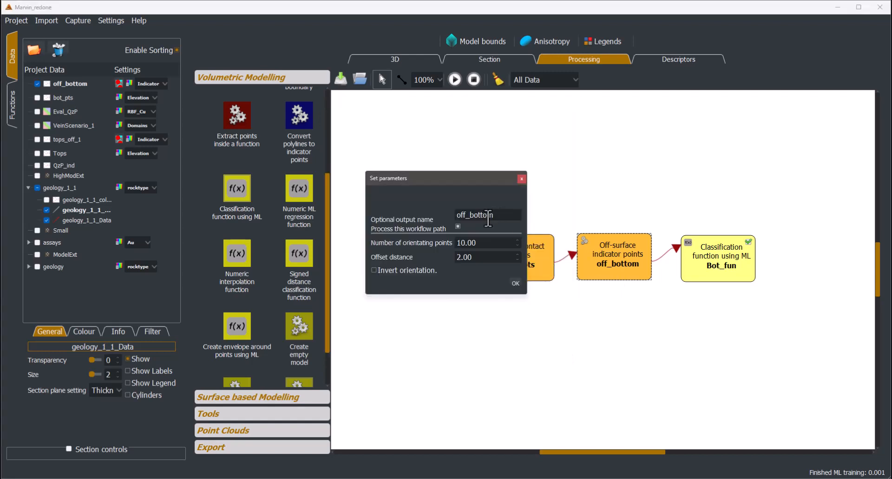
{"action": "left_click_drag", "start_coordinate": [495, 216], "coordinate": [472, 222]}
{"action": "type", "text": "top"}
{"action": "left_click", "coordinate": [515, 283]}
- Rename the classification function output as Top_fun and process the workflow
{"action": "double_click", "coordinate": [725, 262]}
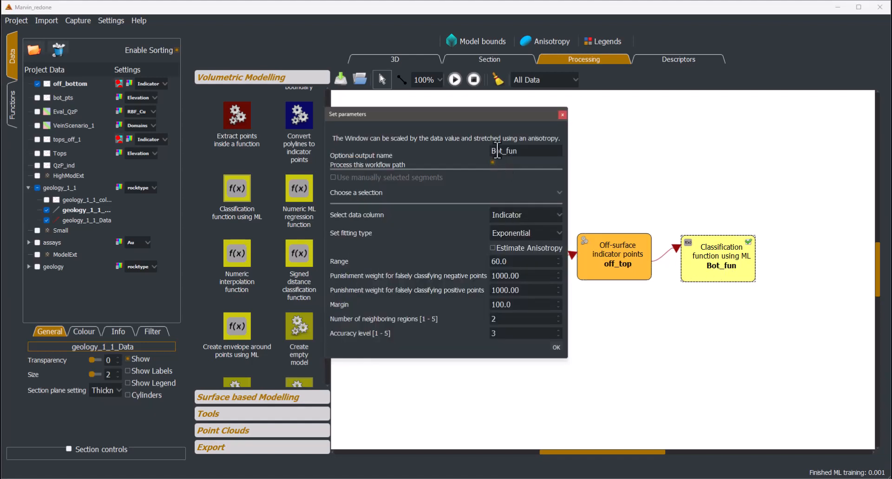
{"action": "left_click_drag", "start_coordinate": [503, 151], "coordinate": [473, 152]}
{"action": "type", "text": "Top"}
{"action": "left_click", "coordinate": [556, 347]}
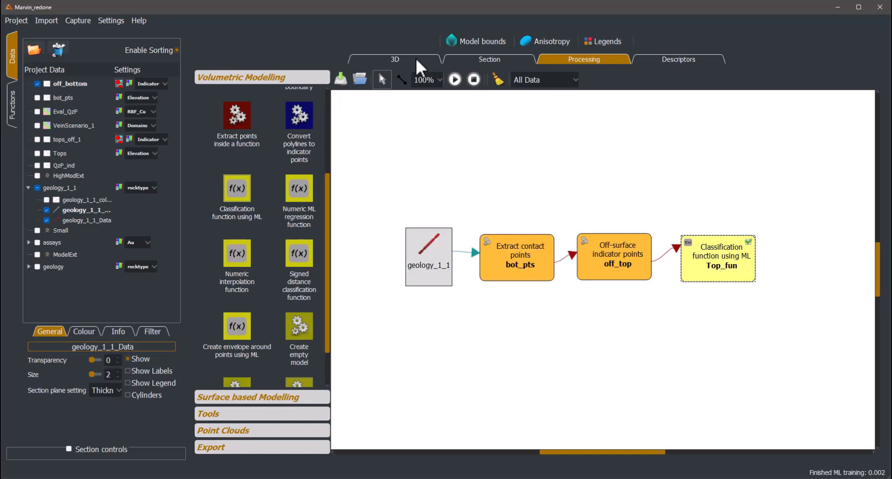
- Hide the Top_fun preview and the off_bottom points to inspect the Bot_fun surface against the drillholes in 3D
{"action": "left_click", "coordinate": [412, 59]}
{"action": "left_click_drag", "start_coordinate": [554, 328], "coordinate": [298, 287]}
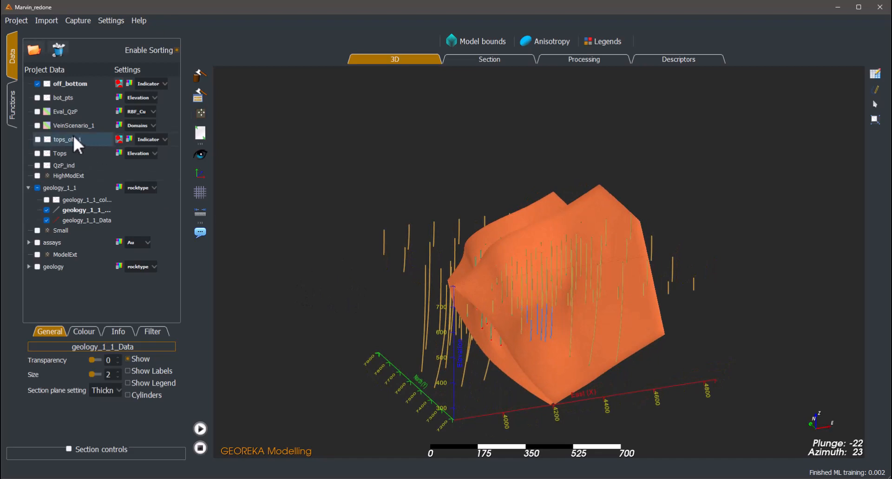
{"action": "left_click", "coordinate": [14, 114]}
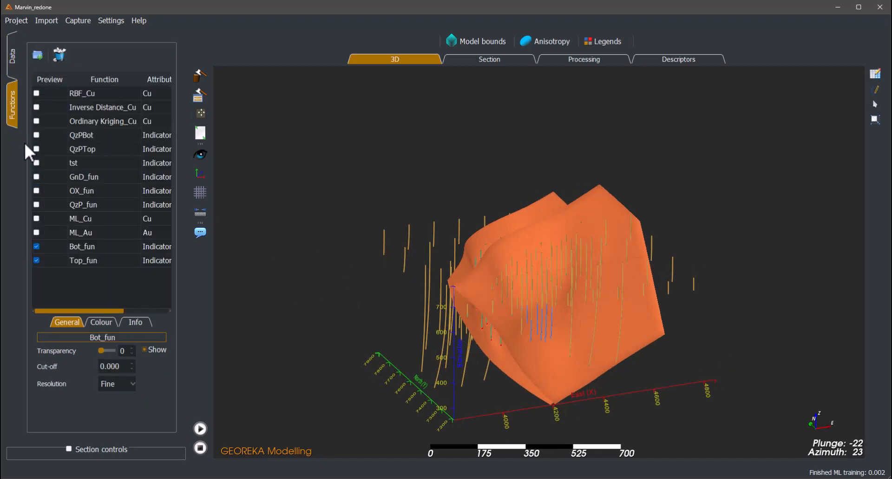
{"action": "left_click", "coordinate": [38, 262]}
{"action": "left_click_drag", "start_coordinate": [243, 278], "coordinate": [379, 264]}
{"action": "left_click", "coordinate": [17, 57]}
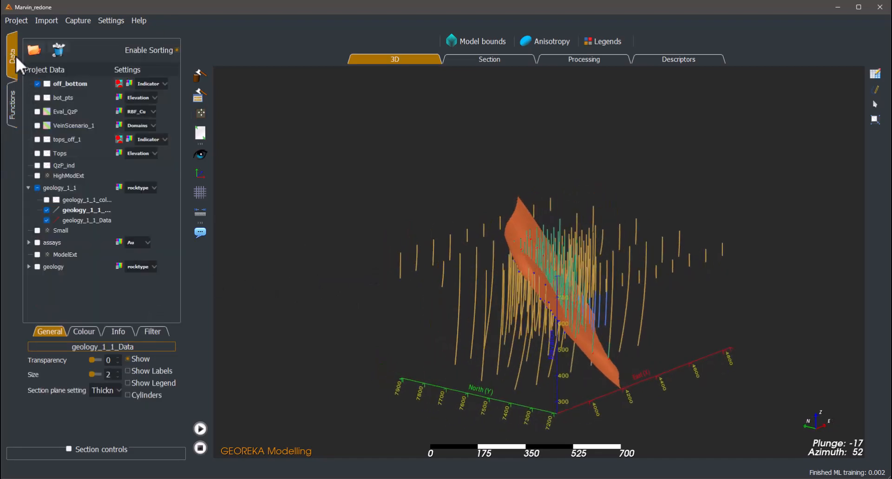
{"action": "left_click", "coordinate": [37, 83]}
{"action": "left_click_drag", "start_coordinate": [517, 278], "coordinate": [552, 320]}
{"action": "scroll", "coordinate": [531, 284], "scroll_direction": "up", "scroll_amount": 3}
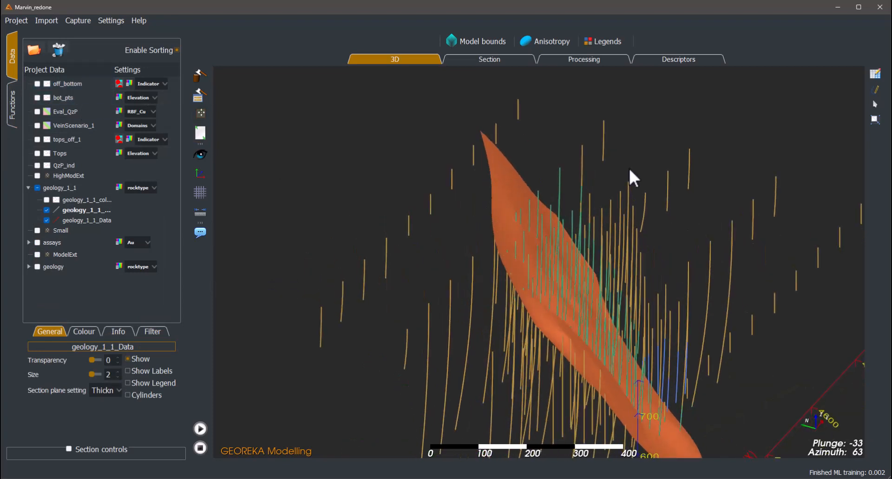
- Create a new model descriptor named Vein
{"action": "left_click", "coordinate": [647, 59]}
{"action": "left_click", "coordinate": [214, 94]}
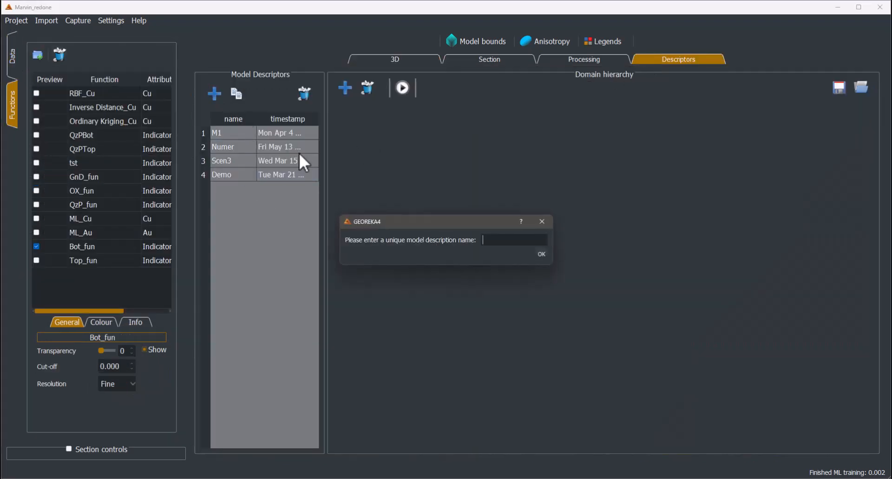
{"action": "type", "text": "Vein"}
{"action": "left_click", "coordinate": [541, 254]}
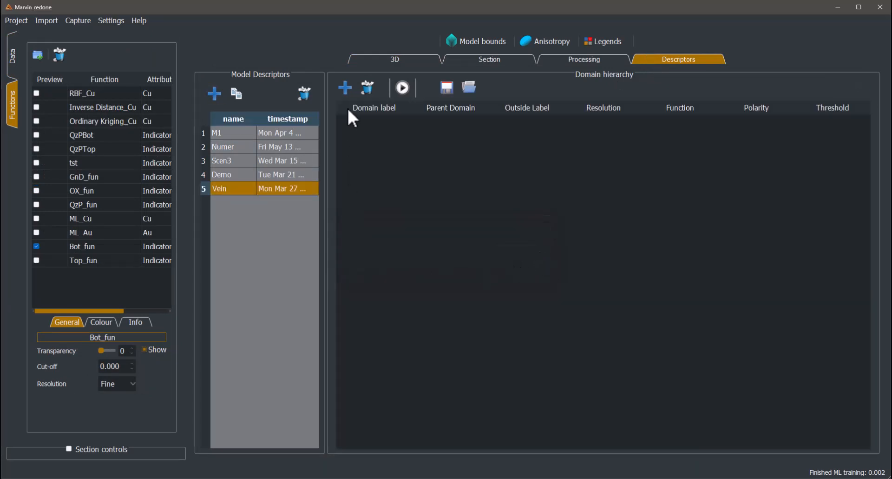
- Add a domain labelled Vein to the descriptor, with Unknown as parent, Bot_fun as boundary function and resolution 15
{"action": "left_click", "coordinate": [345, 88]}
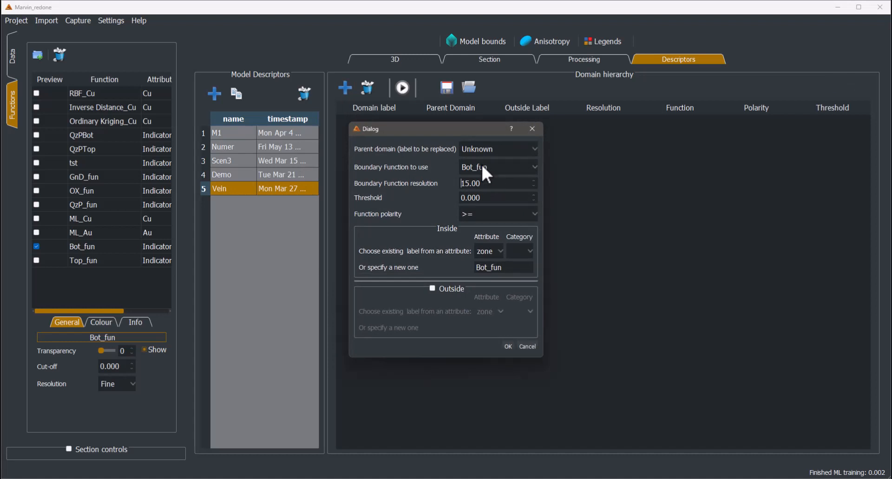
{"action": "double_click", "coordinate": [507, 268]}
{"action": "type", "text": "Vein"}
{"action": "left_click", "coordinate": [506, 345]}
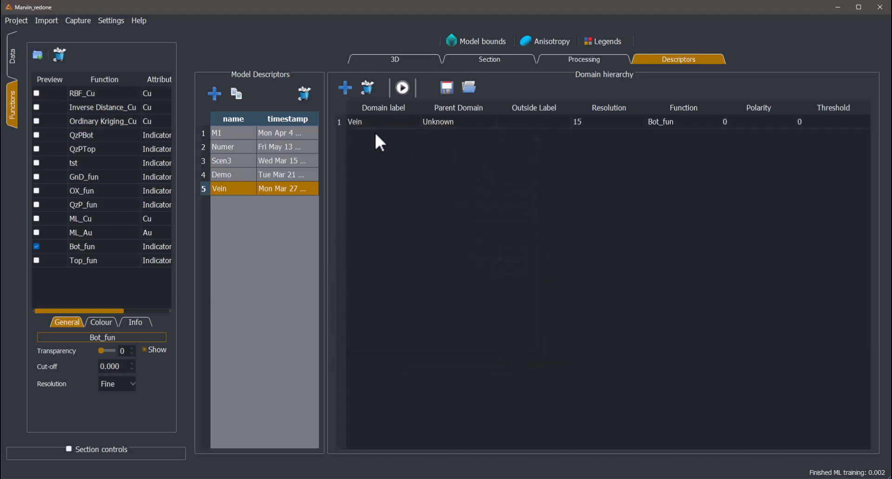
- Build the Vein model with a base resolution of 60 and view it in 3D
{"action": "left_click", "coordinate": [402, 88]}
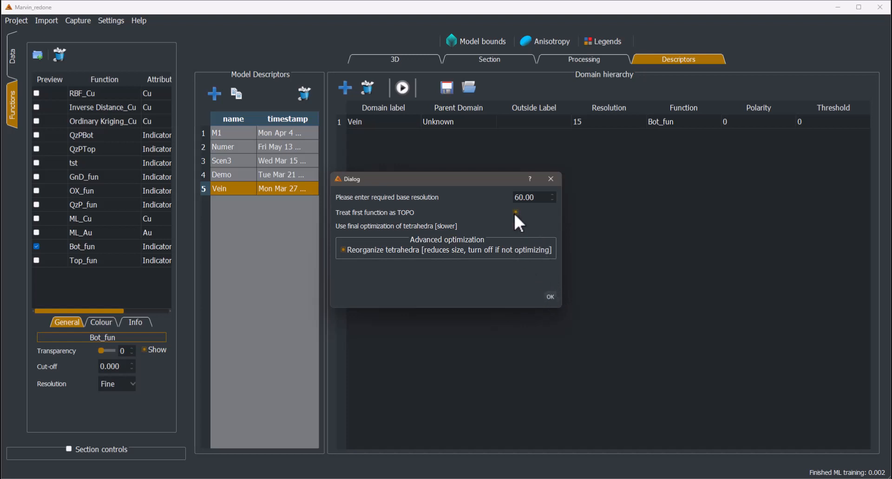
{"action": "left_click", "coordinate": [551, 297]}
{"action": "left_click", "coordinate": [402, 63]}
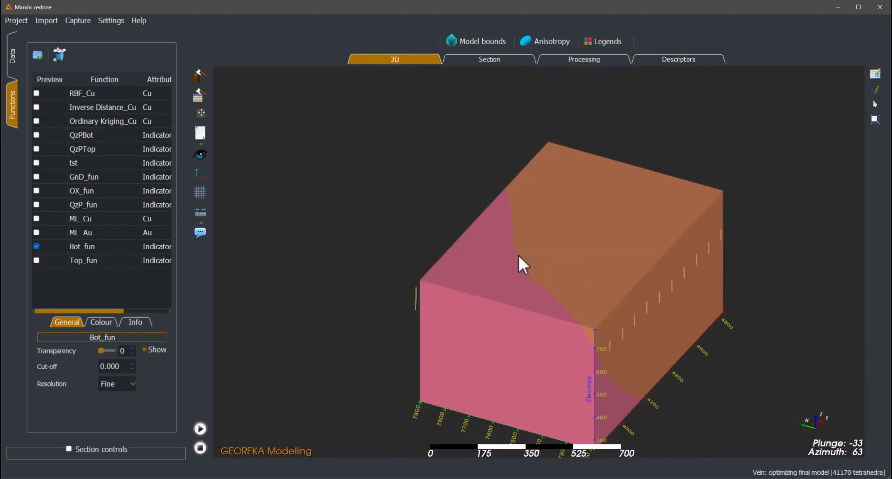
{"action": "left_click_drag", "start_coordinate": [519, 253], "coordinate": [685, 273]}
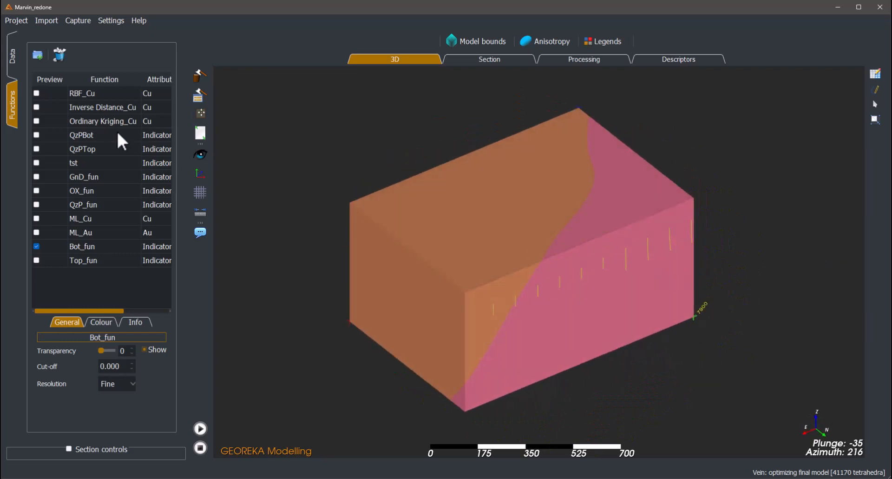
- Hide the Vein category of the Vein model and inspect the Unknown volume against the drillholes
{"action": "left_click", "coordinate": [11, 65]}
{"action": "left_click", "coordinate": [116, 83]}
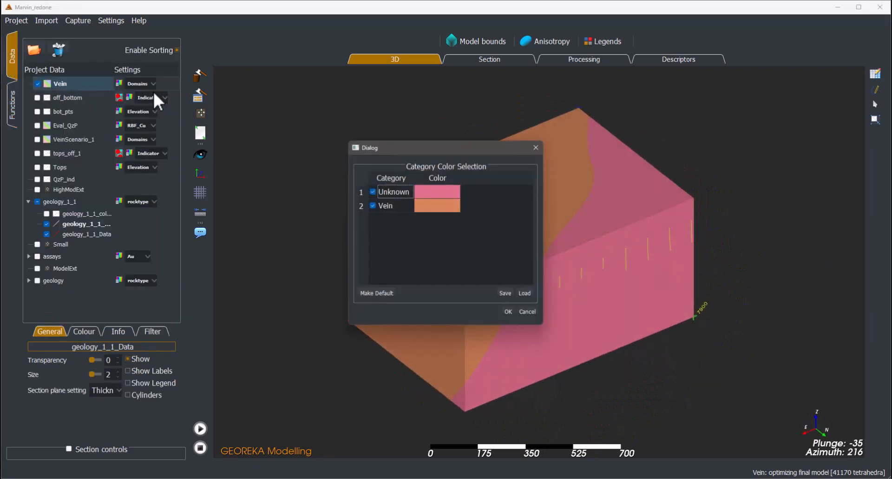
{"action": "left_click", "coordinate": [373, 205]}
{"action": "left_click_drag", "start_coordinate": [414, 150], "coordinate": [253, 143]}
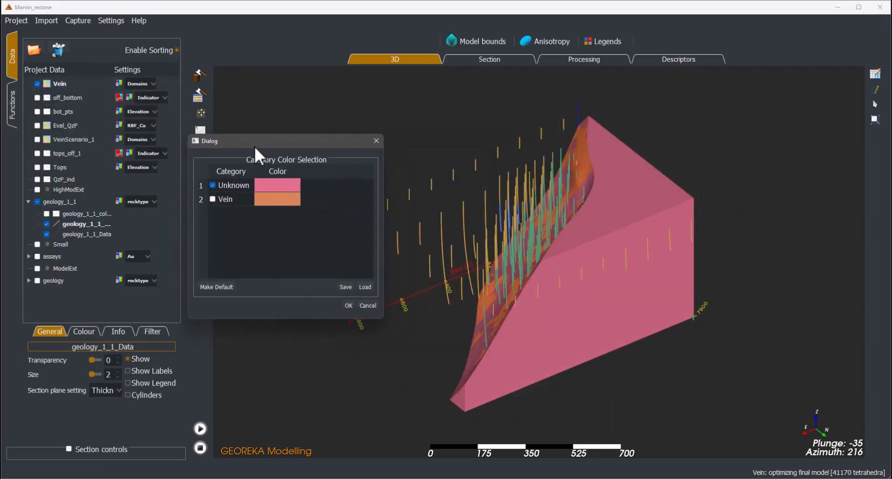
{"action": "left_click_drag", "start_coordinate": [515, 200], "coordinate": [582, 180]}
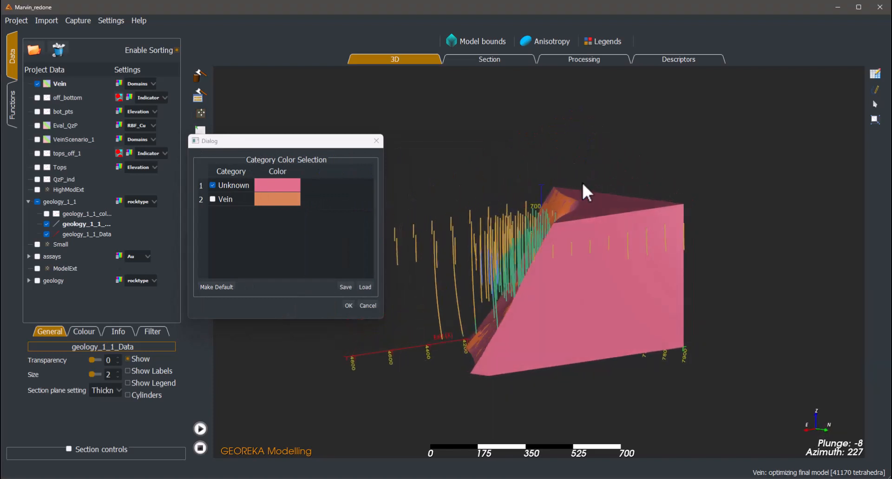
- Hide the Unknown category to inspect the Bot_fun surface alone, and show the category again
{"action": "left_click", "coordinate": [213, 185]}
{"action": "left_click", "coordinate": [214, 185]}
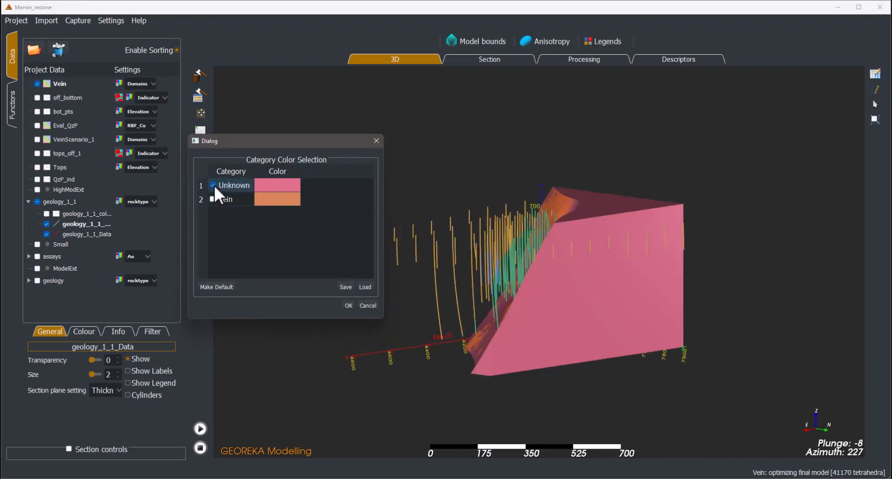
{"action": "left_click", "coordinate": [213, 185]}
{"action": "left_click_drag", "start_coordinate": [606, 268], "coordinate": [601, 260]}
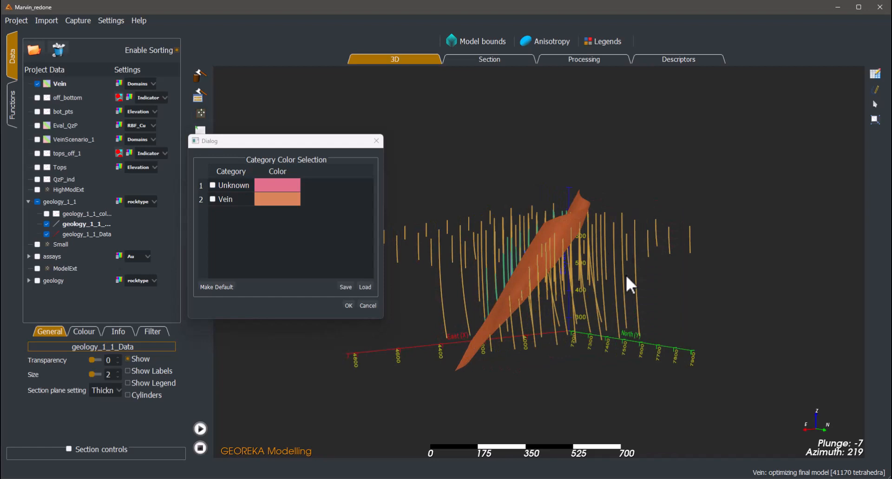
{"action": "left_click_drag", "start_coordinate": [626, 292], "coordinate": [604, 266]}
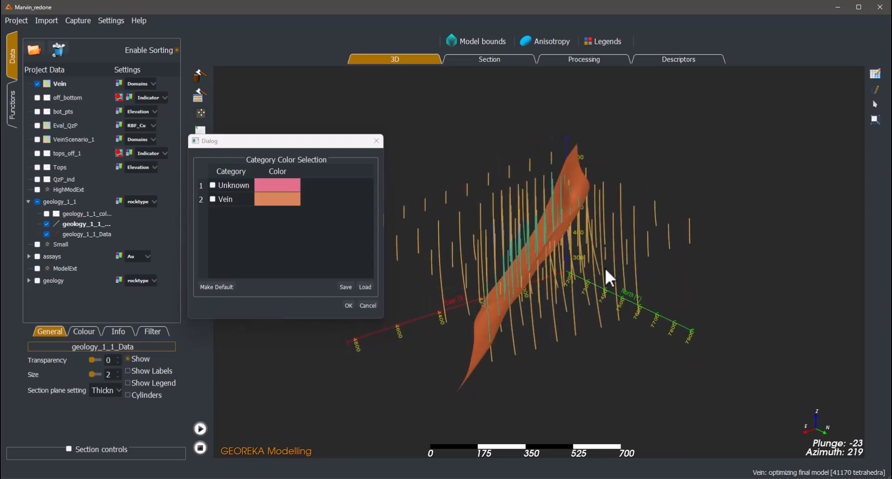
{"action": "left_click", "coordinate": [213, 185]}
{"action": "left_click_drag", "start_coordinate": [528, 265], "coordinate": [570, 251]}
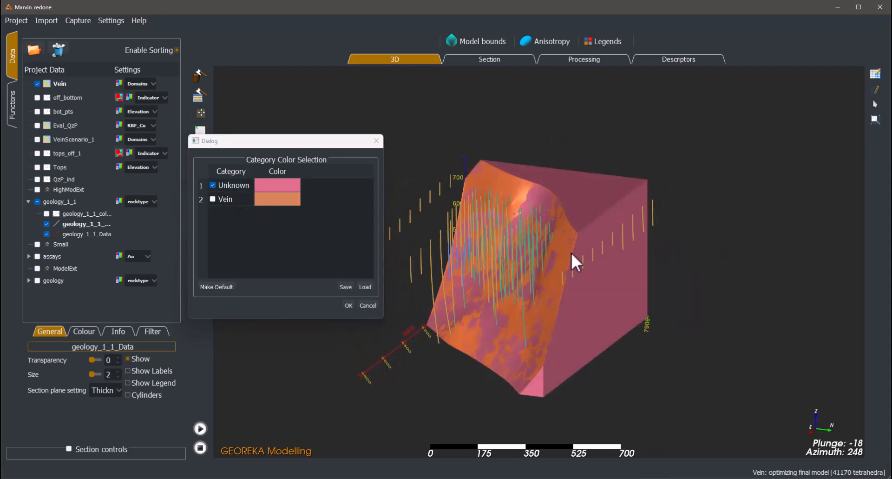
- Toggle the Vein category to compare the volumes on either side of Bot_fun, leaving both categories shown
{"action": "left_click", "coordinate": [212, 200]}
{"action": "left_click_drag", "start_coordinate": [480, 260], "coordinate": [385, 250]}
{"action": "left_click", "coordinate": [213, 200]}
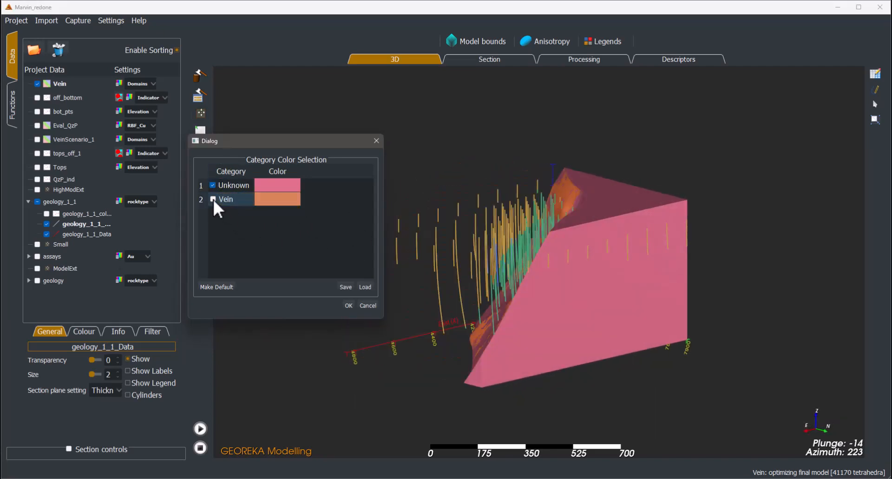
{"action": "left_click_drag", "start_coordinate": [453, 259], "coordinate": [519, 298]}
{"action": "left_click", "coordinate": [213, 199]}
{"action": "left_click_drag", "start_coordinate": [523, 185], "coordinate": [465, 252]}
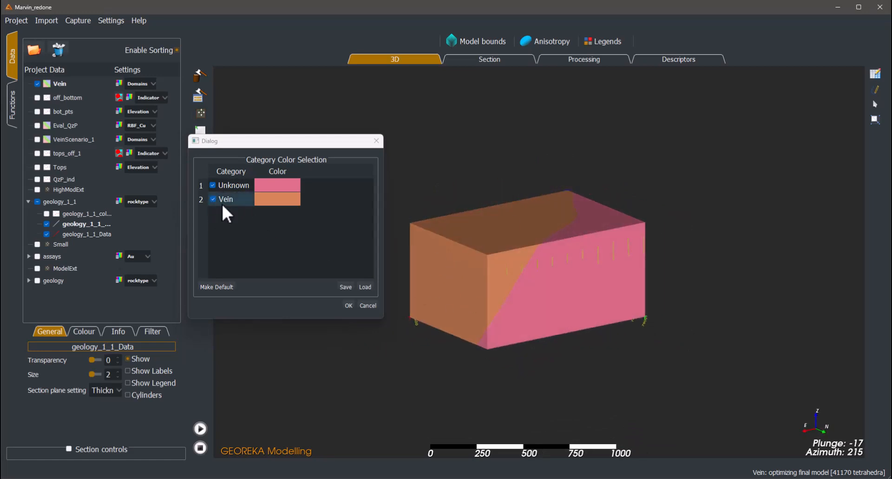
{"action": "left_click", "coordinate": [348, 305]}
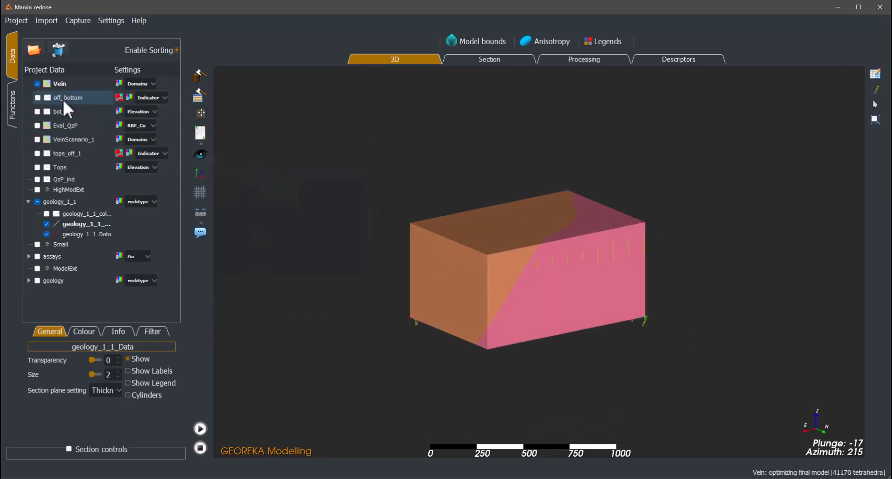
- Delete the Vein model from the project data
{"action": "left_click", "coordinate": [57, 83]}
{"action": "left_click", "coordinate": [60, 49]}
- Start a second domain in the Vein descriptor, with Top_fun as boundary function, Vein as parent and Top as label
{"action": "left_click", "coordinate": [653, 61]}
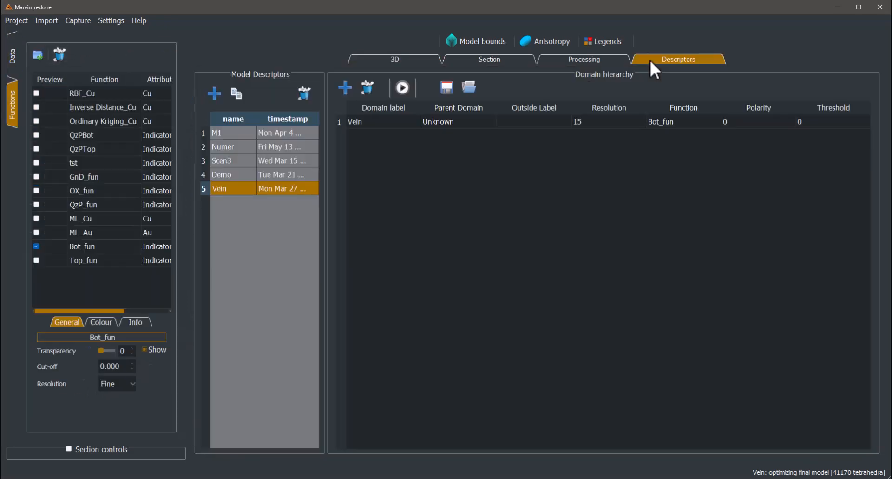
{"action": "left_click", "coordinate": [345, 87]}
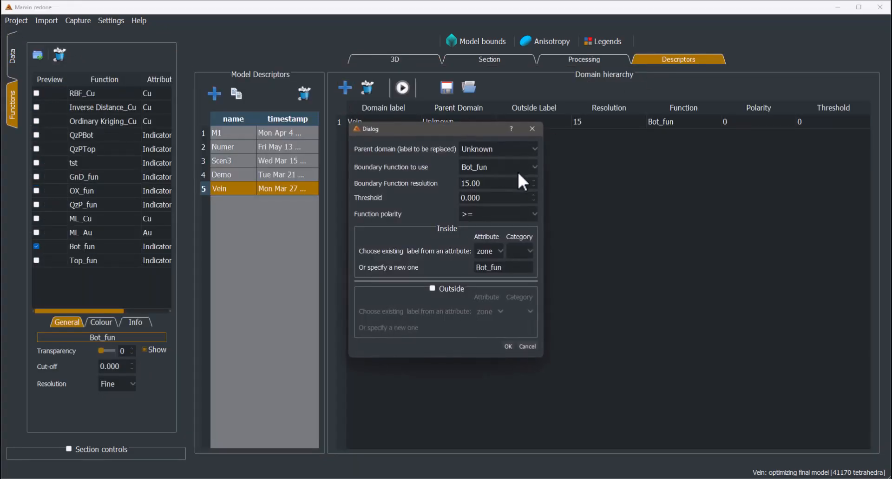
{"action": "left_click", "coordinate": [482, 166]}
{"action": "scroll", "coordinate": [502, 230], "scroll_direction": "down", "scroll_amount": 1}
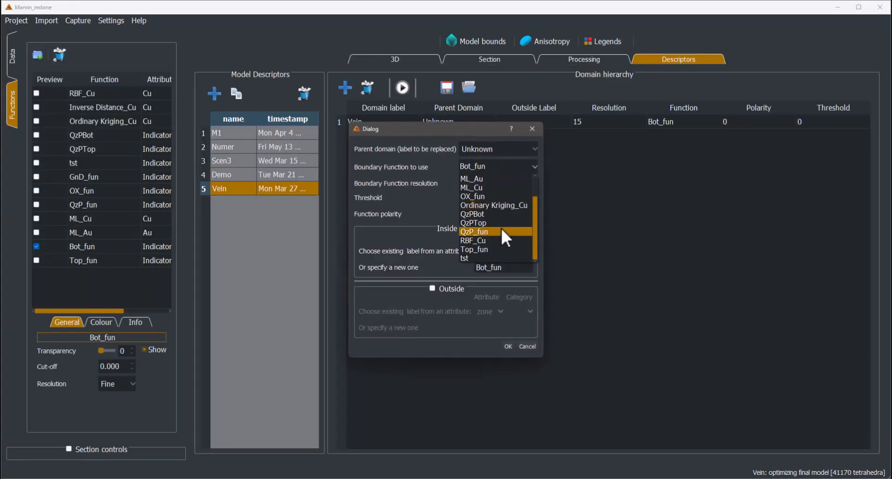
{"action": "left_click", "coordinate": [481, 250]}
{"action": "left_click", "coordinate": [482, 263]}
{"action": "type", "text": "Top"}
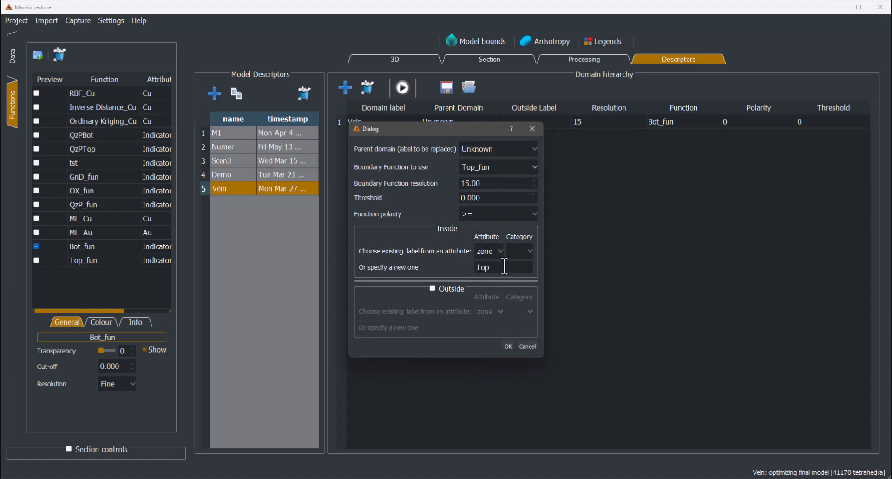
{"action": "left_click", "coordinate": [478, 148]}
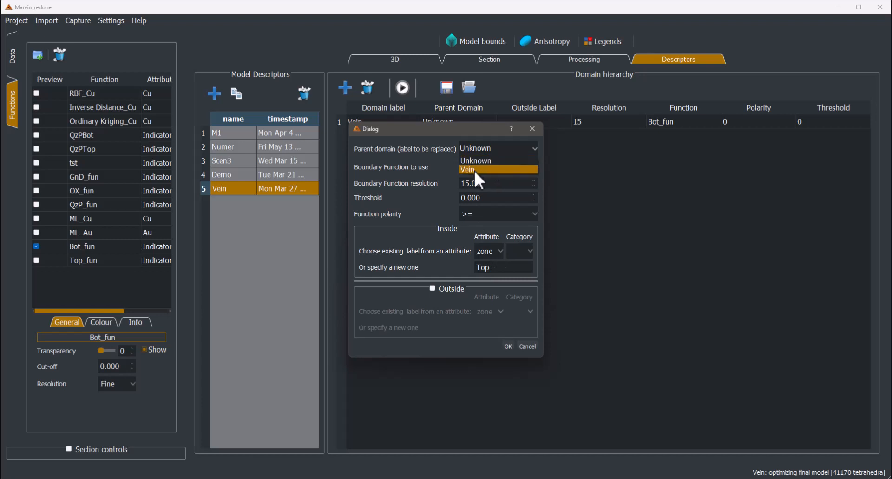
{"action": "left_click", "coordinate": [472, 170]}
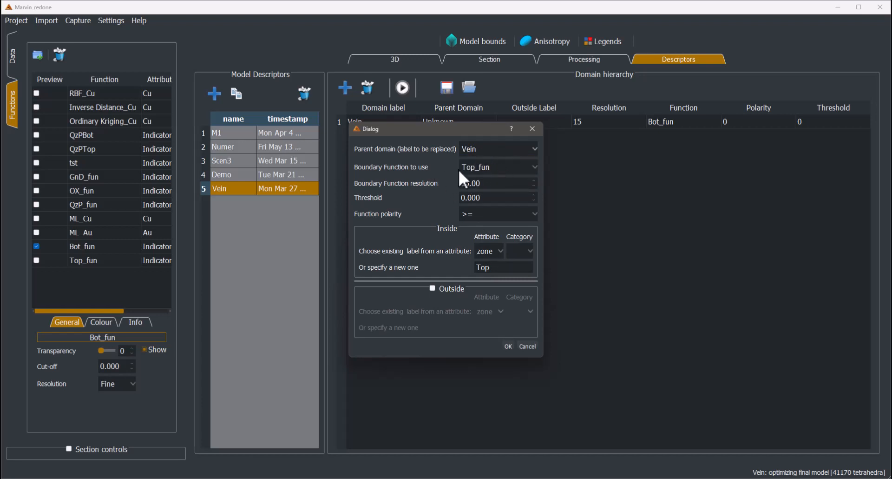
- Replace the new domain's inside label with the existing Unknown category from the Domains attribute and add the domain
{"action": "double_click", "coordinate": [496, 266]}
{"action": "key", "text": "BackSpace"}
{"action": "left_click", "coordinate": [497, 271]}
{"action": "left_click", "coordinate": [519, 250]}
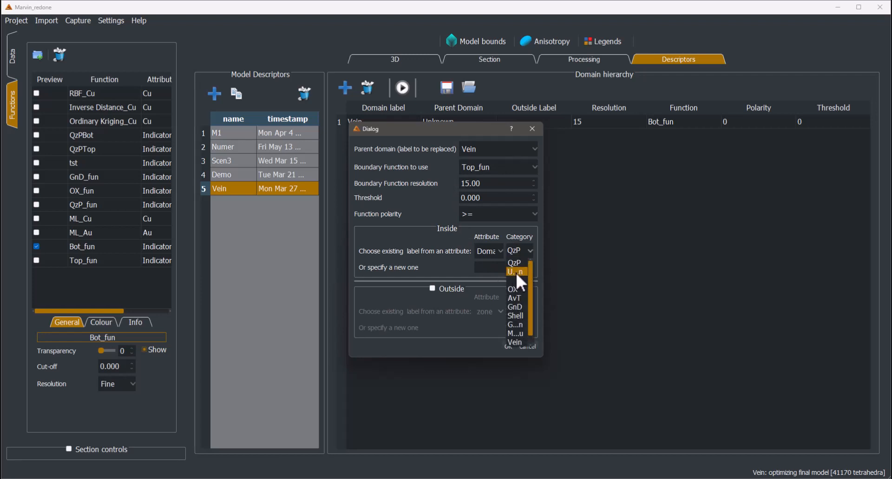
{"action": "left_click", "coordinate": [518, 272]}
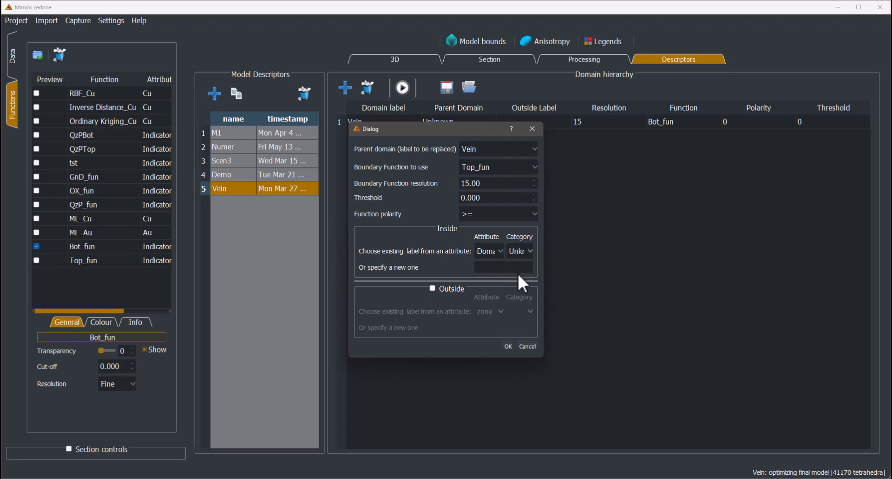
{"action": "left_click", "coordinate": [508, 346]}
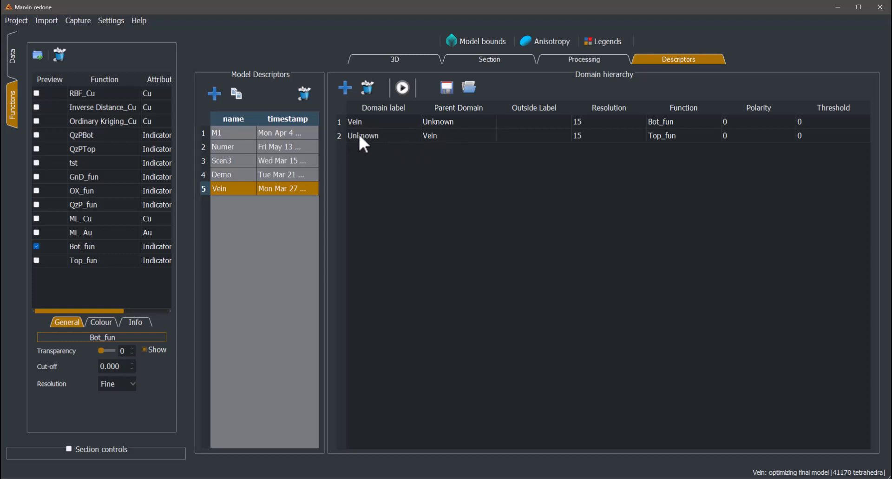
- Build the two-domain Vein model with a base resolution of 60 and inspect it in 3D
{"action": "left_click", "coordinate": [403, 91]}
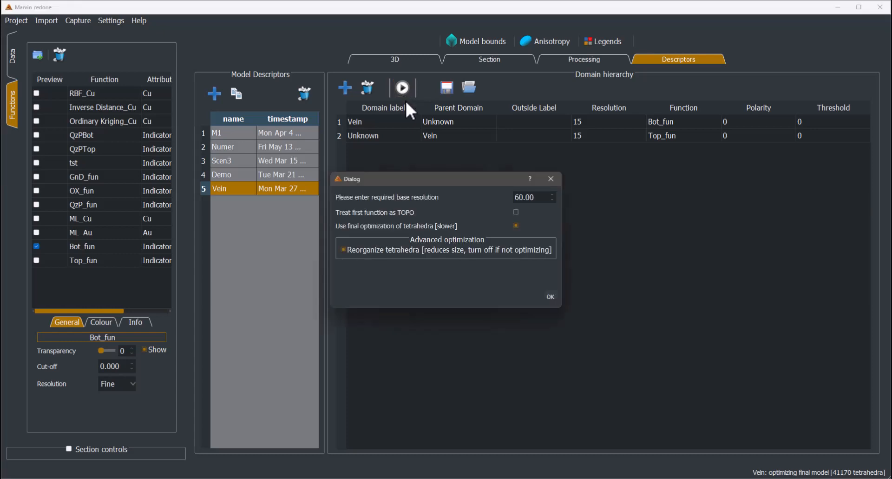
{"action": "left_click", "coordinate": [550, 296]}
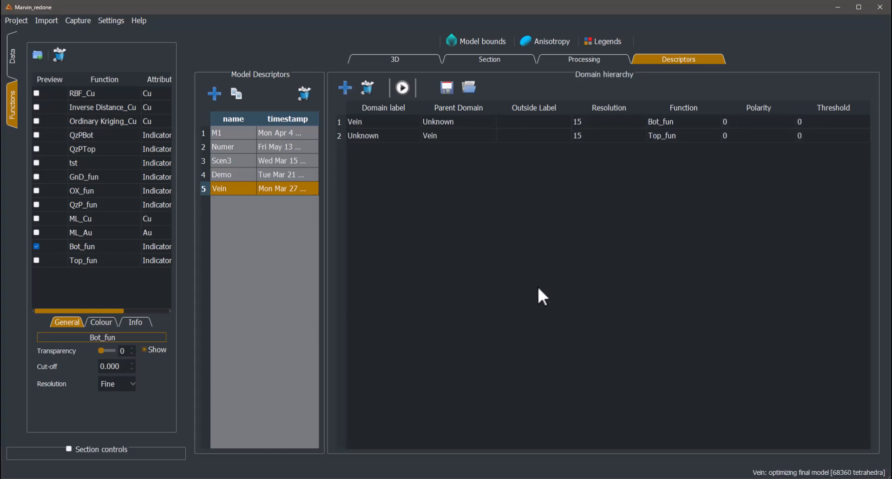
{"action": "left_click", "coordinate": [394, 56]}
{"action": "left_click_drag", "start_coordinate": [396, 212], "coordinate": [587, 276]}
{"action": "scroll", "coordinate": [430, 262], "scroll_direction": "up", "scroll_amount": 3}
{"action": "scroll", "coordinate": [438, 270], "scroll_direction": "down", "scroll_amount": 3}
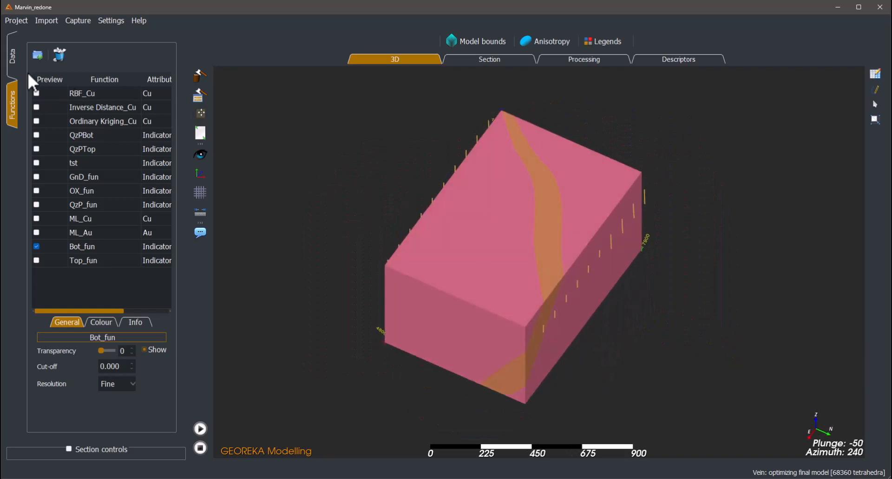
- Hide the Unknown category in the Vein model's Domains colours and inspect the remaining Vein volume in 3D
{"action": "left_click", "coordinate": [15, 58]}
{"action": "left_click", "coordinate": [118, 83]}
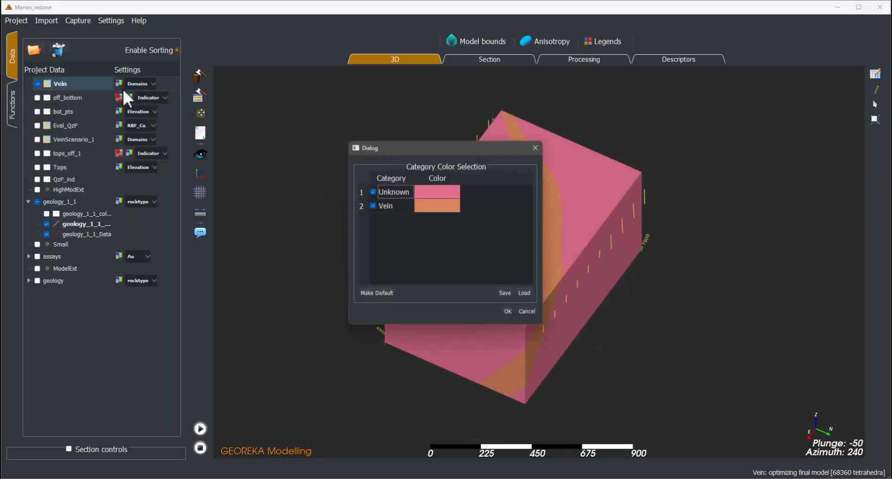
{"action": "left_click_drag", "start_coordinate": [434, 148], "coordinate": [238, 136]}
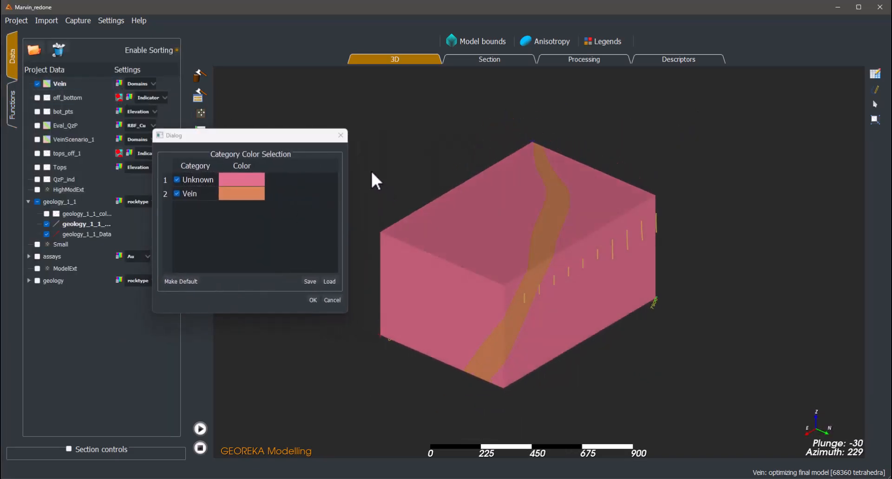
{"action": "left_click_drag", "start_coordinate": [372, 172], "coordinate": [391, 147]}
{"action": "left_click", "coordinate": [179, 180]}
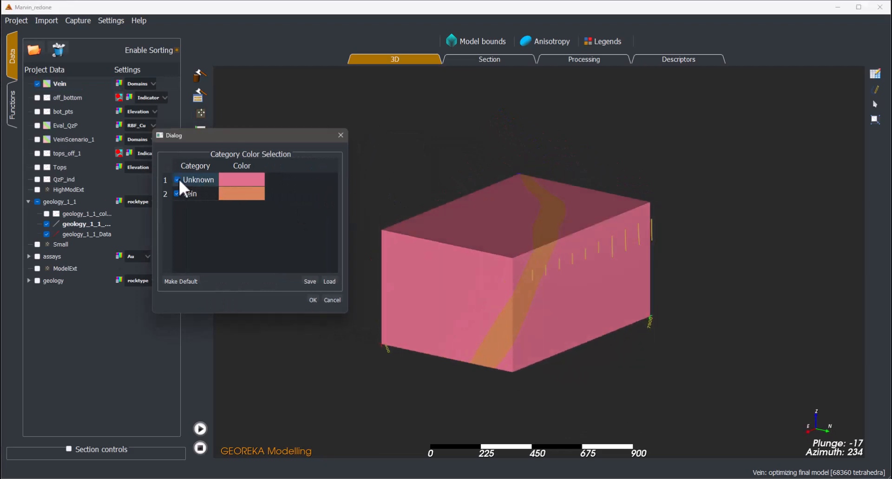
{"action": "left_click", "coordinate": [177, 180]}
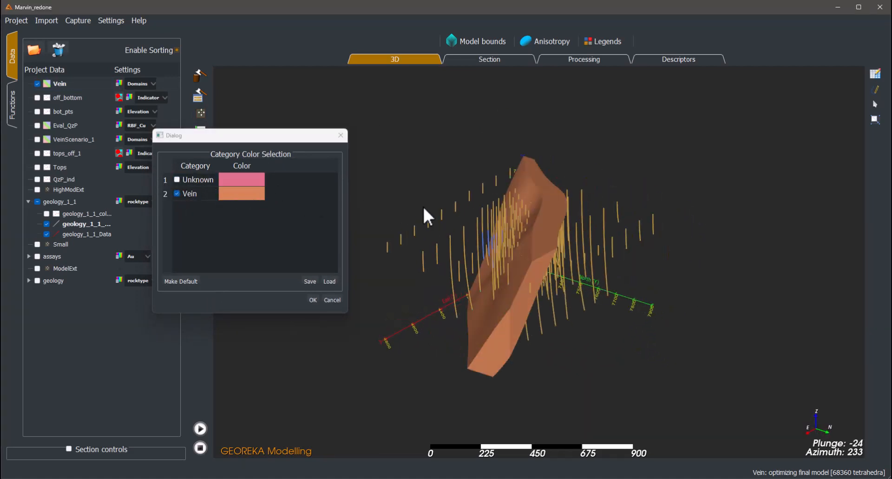
{"action": "left_click_drag", "start_coordinate": [423, 207], "coordinate": [337, 208]}
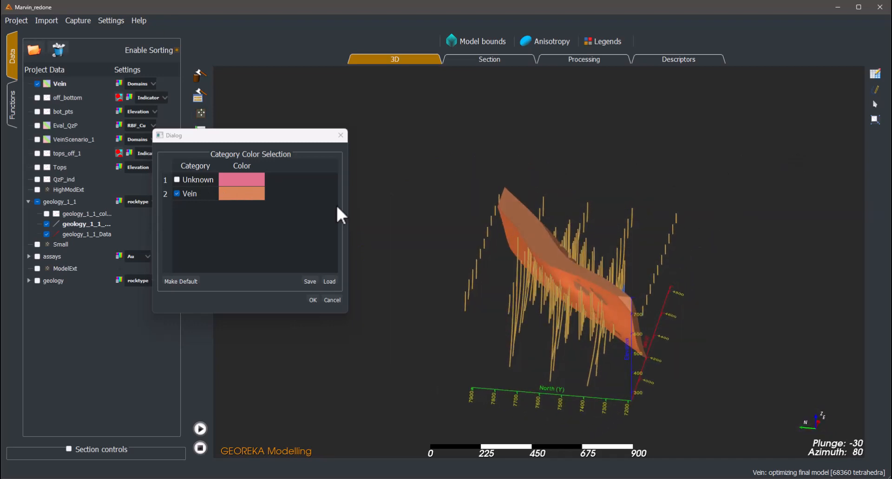
{"action": "scroll", "coordinate": [457, 261], "scroll_direction": "up", "scroll_amount": 5}
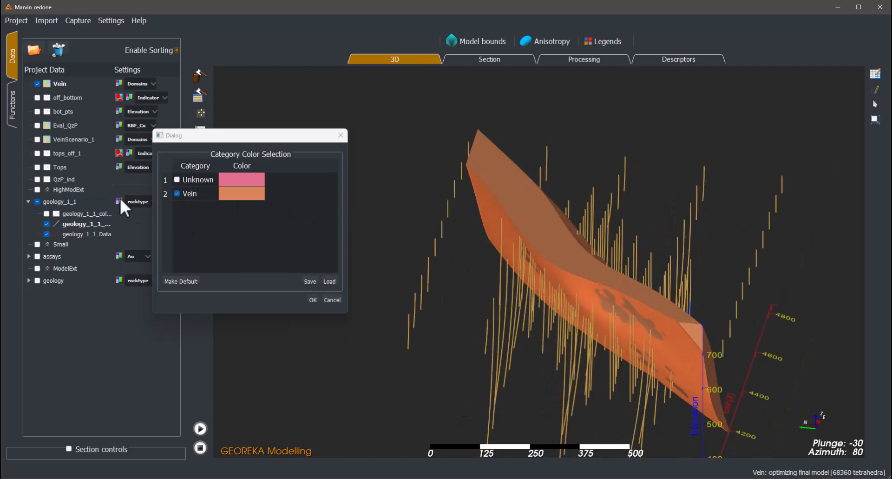
- Turn off the preview of Bot_fun and accept the Vein model's category display settings
{"action": "left_click", "coordinate": [12, 105]}
{"action": "left_click_drag", "start_coordinate": [372, 288], "coordinate": [432, 302]}
{"action": "left_click_drag", "start_coordinate": [560, 297], "coordinate": [386, 319]}
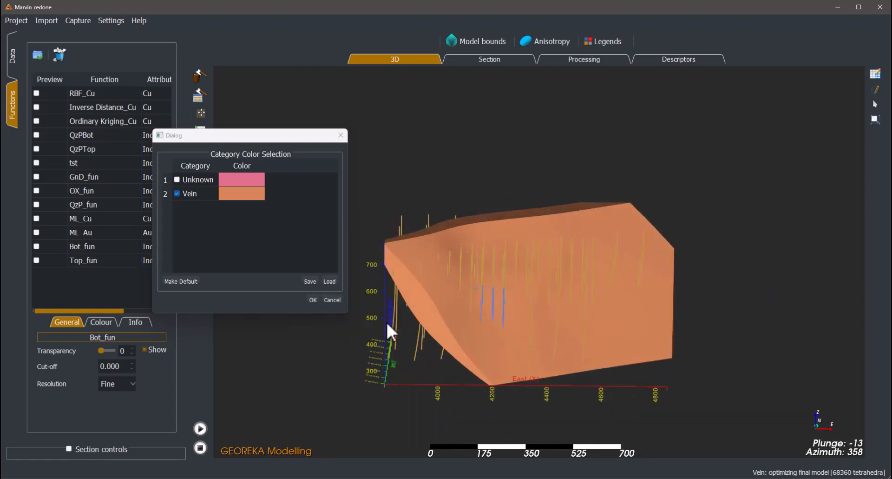
{"action": "left_click", "coordinate": [311, 299]}
{"action": "left_click_drag", "start_coordinate": [459, 319], "coordinate": [467, 322]}
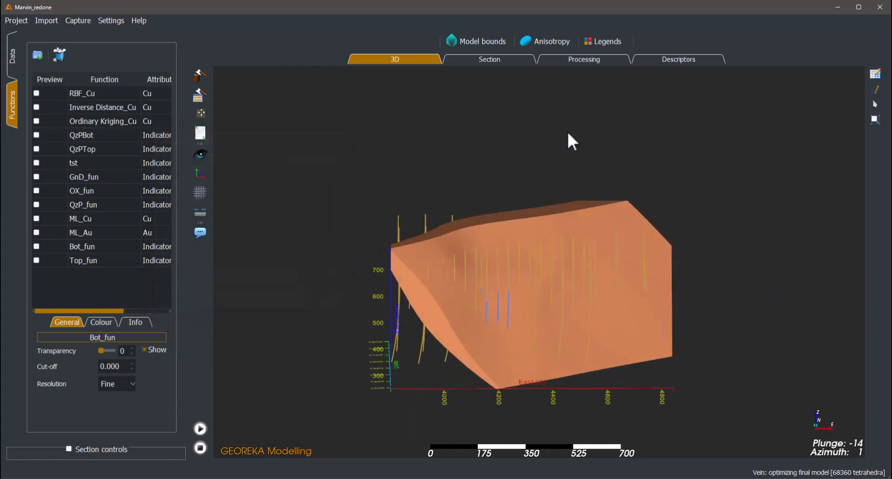
- Clear the processing workflow, restrict processing to Only Visible Data and place the Vein model on the canvas
{"action": "left_click", "coordinate": [575, 65]}
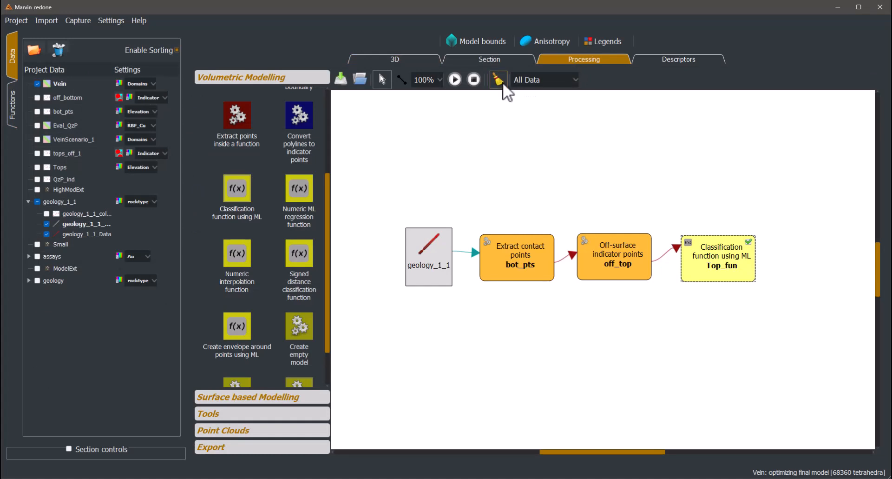
{"action": "left_click", "coordinate": [541, 81]}
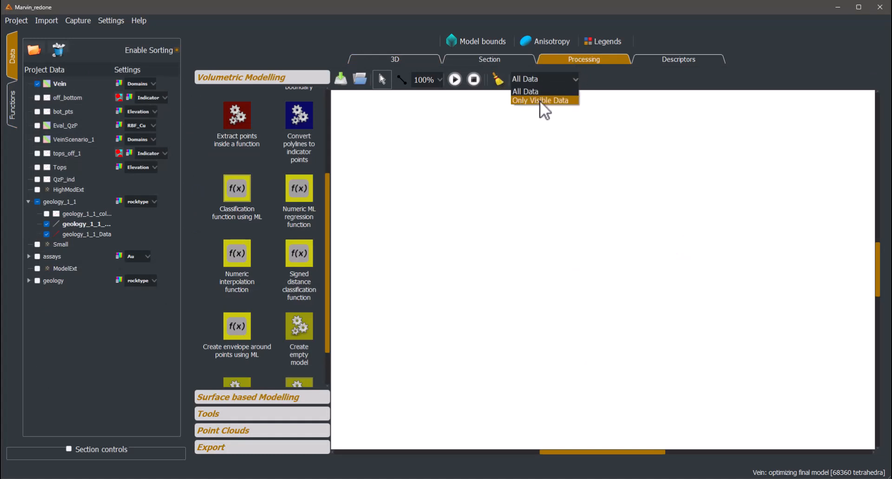
{"action": "left_click", "coordinate": [540, 101]}
{"action": "left_click", "coordinate": [550, 272]}
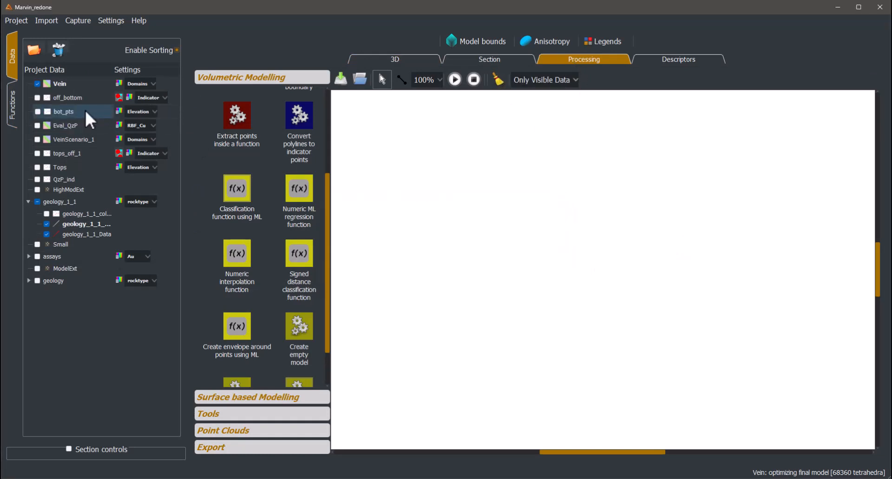
{"action": "left_click_drag", "start_coordinate": [63, 86], "coordinate": [432, 255]}
- Add an Evaluate grid with function process to the workflow and connect the Vein model to it
{"action": "left_click", "coordinate": [386, 59]}
{"action": "left_click_drag", "start_coordinate": [535, 244], "coordinate": [576, 282]}
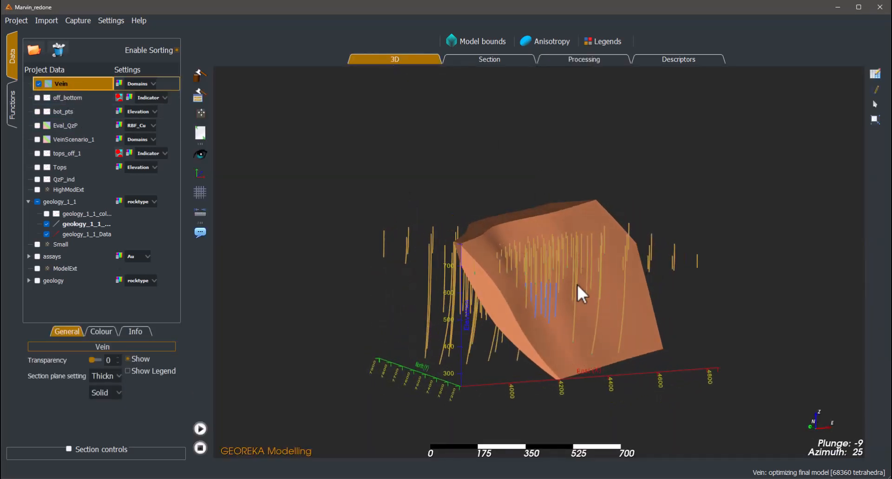
{"action": "left_click", "coordinate": [568, 60]}
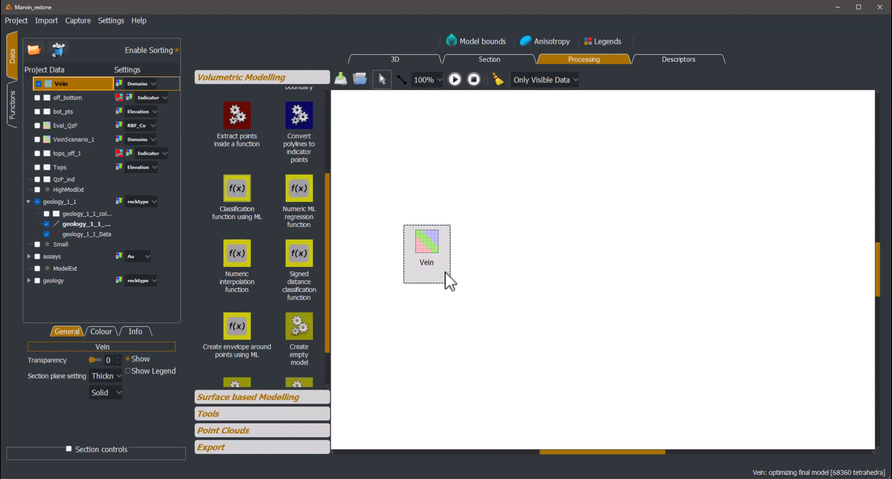
{"action": "scroll", "coordinate": [293, 257], "scroll_direction": "down", "scroll_amount": 2}
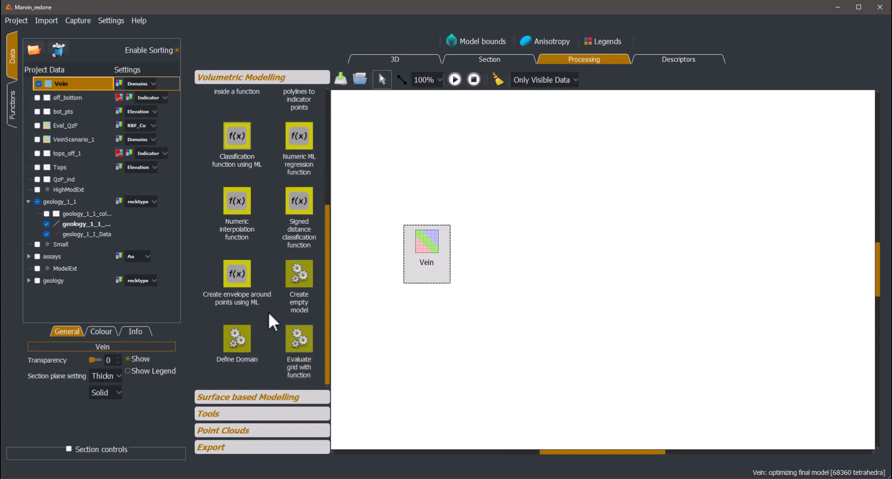
{"action": "left_click_drag", "start_coordinate": [313, 342], "coordinate": [517, 263]}
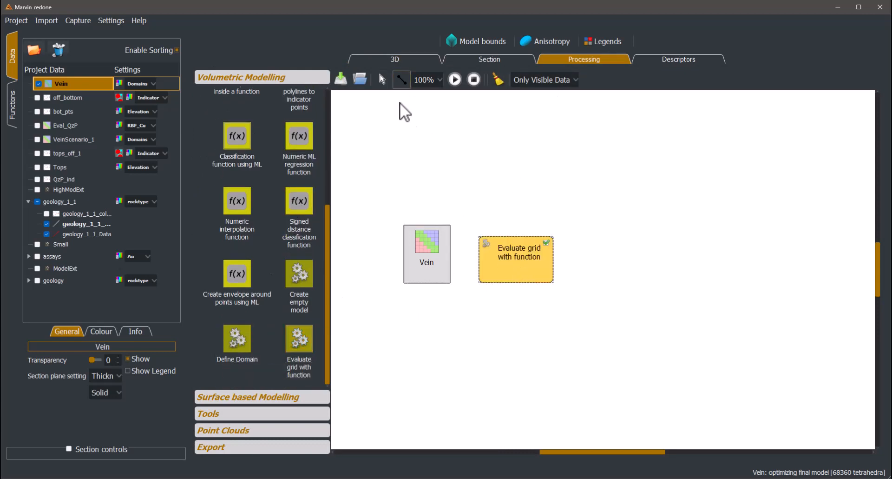
{"action": "left_click_drag", "start_coordinate": [433, 262], "coordinate": [528, 262]}
- Set the grid evaluation to use the ML_Cu and RBF_Cu functions and name its output Eval
{"action": "double_click", "coordinate": [531, 264]}
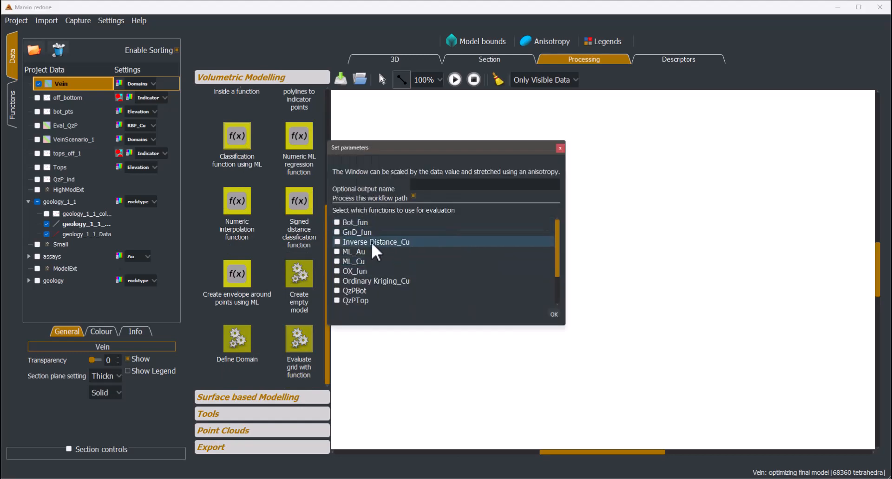
{"action": "scroll", "coordinate": [368, 274], "scroll_direction": "down", "scroll_amount": 1}
{"action": "scroll", "coordinate": [368, 279], "scroll_direction": "up", "scroll_amount": 1}
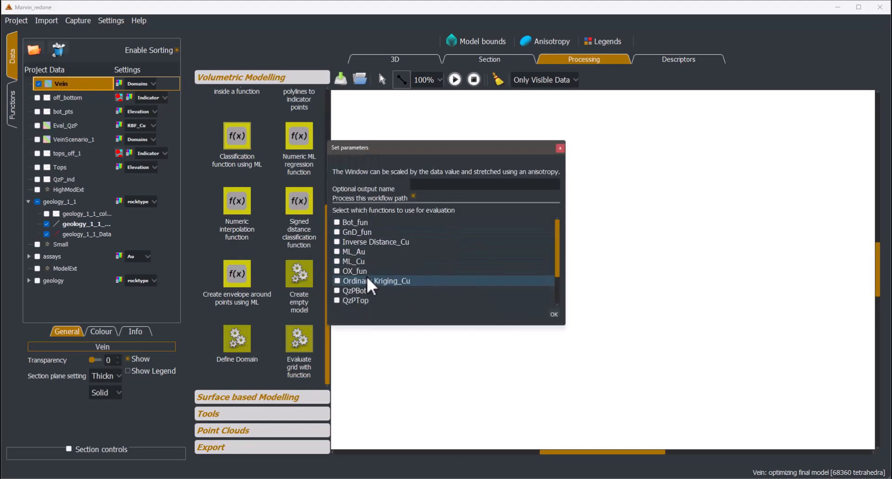
{"action": "left_click", "coordinate": [337, 260]}
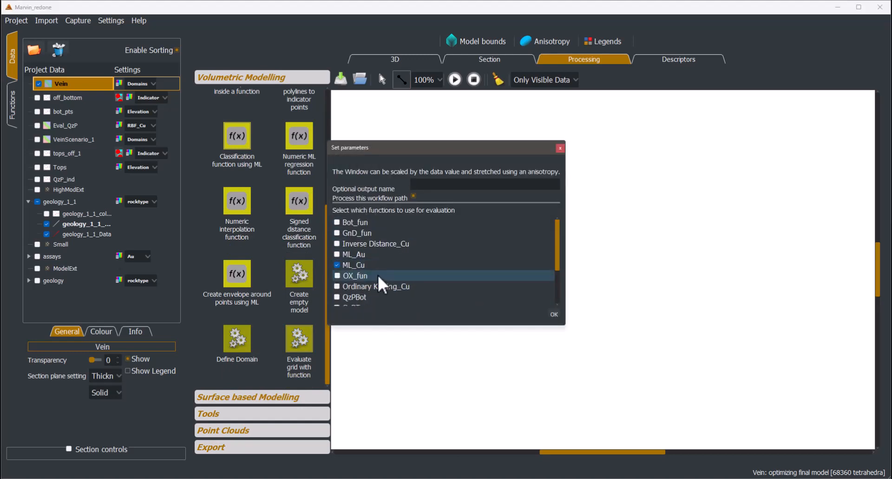
{"action": "scroll", "coordinate": [369, 274], "scroll_direction": "down", "scroll_amount": 2}
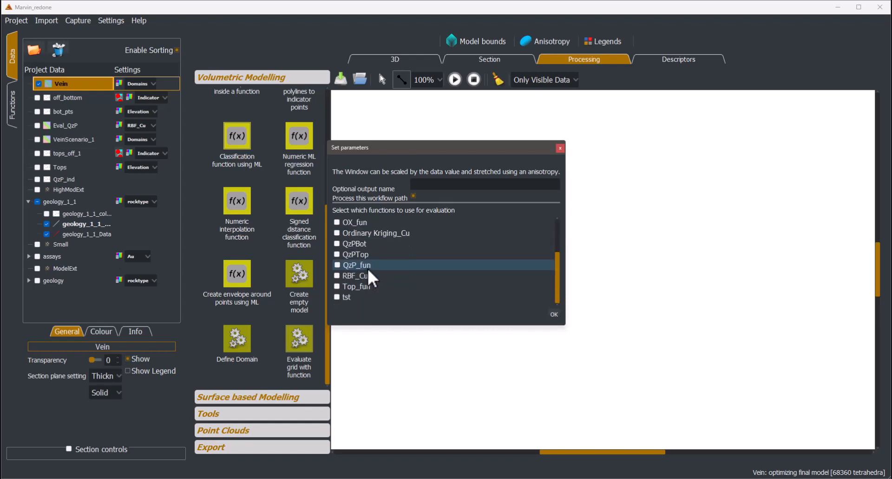
{"action": "left_click", "coordinate": [339, 276]}
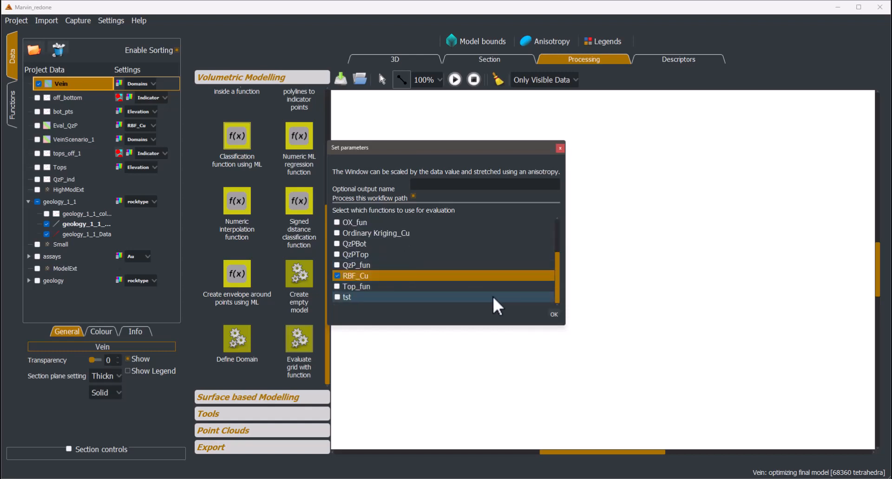
{"action": "left_click", "coordinate": [555, 314]}
{"action": "double_click", "coordinate": [528, 274]}
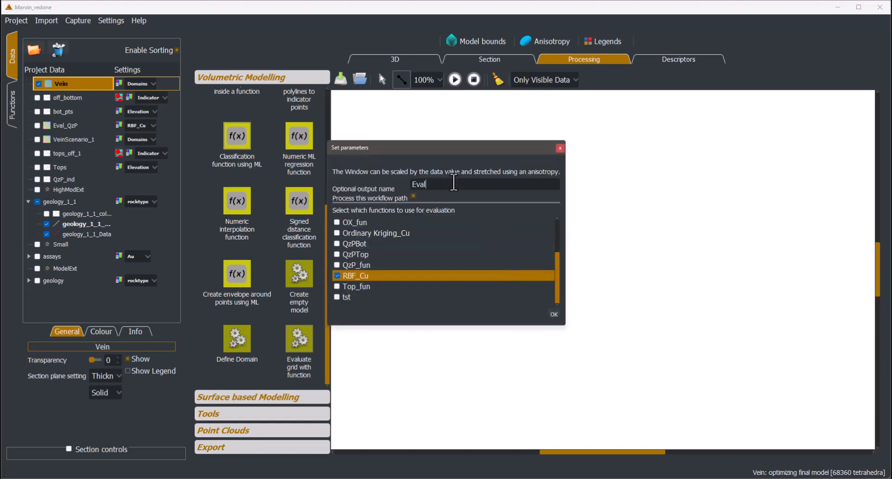
{"action": "left_click", "coordinate": [554, 314]}
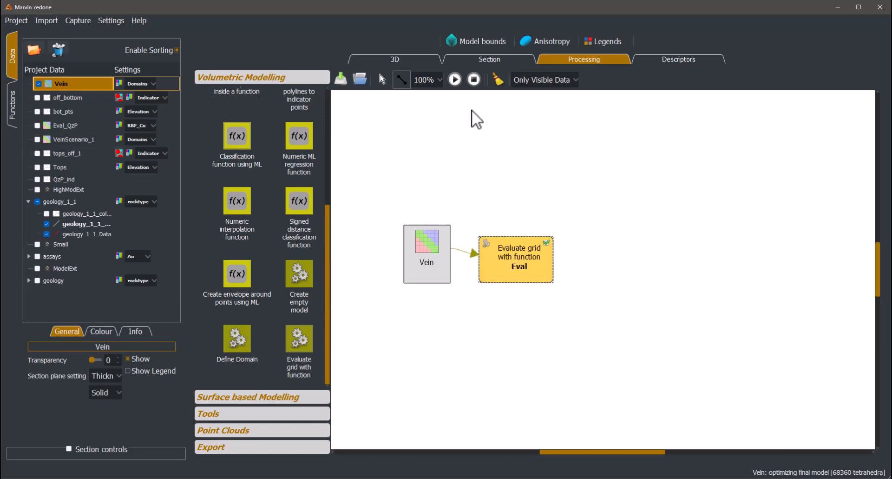
- Run the grid evaluation workflow, hide the Vein model in 3D and select the Eval model
{"action": "left_click", "coordinate": [457, 82]}
{"action": "left_click", "coordinate": [410, 61]}
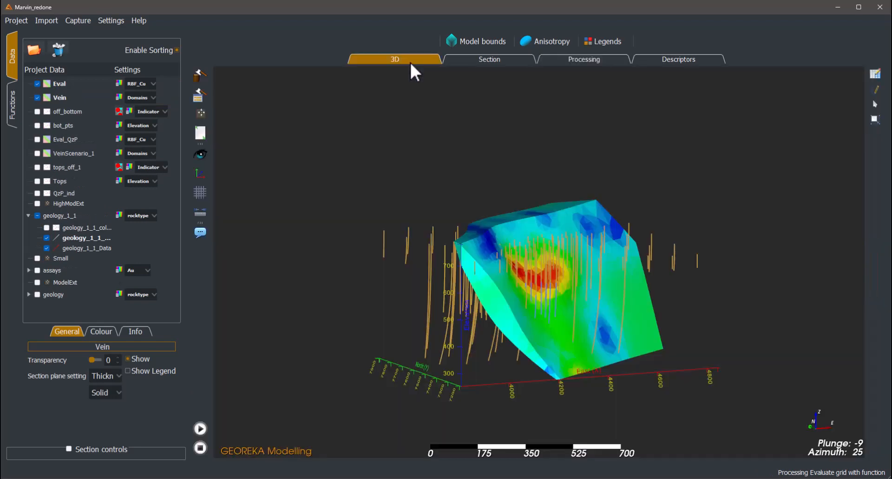
{"action": "left_click", "coordinate": [38, 98]}
{"action": "left_click_drag", "start_coordinate": [520, 279], "coordinate": [535, 302]}
{"action": "left_click", "coordinate": [78, 84]}
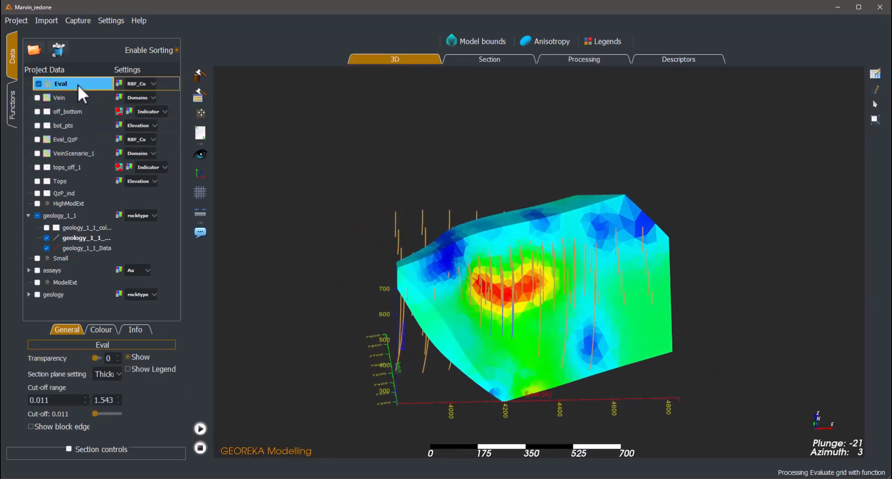
- Colour the Eval model by its ML_Cu attribute
{"action": "left_click", "coordinate": [137, 83]}
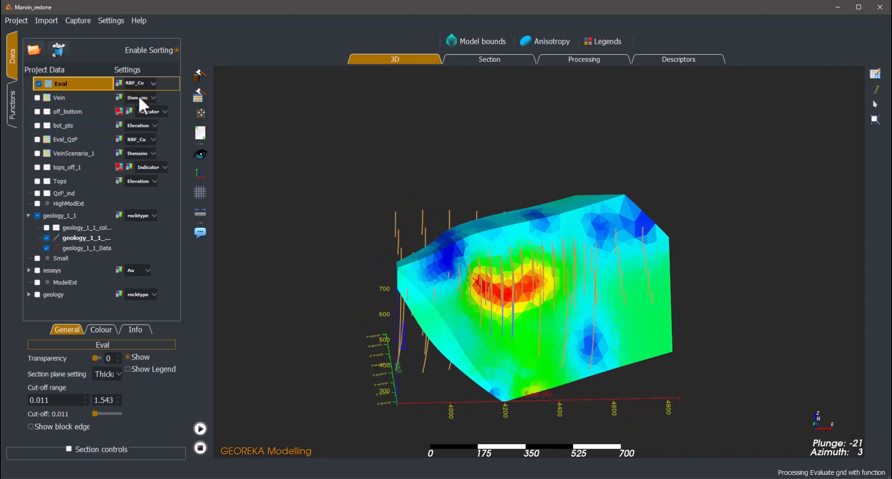
{"action": "left_click", "coordinate": [138, 97]}
{"action": "mouse_move", "coordinate": [448, 221]}
{"action": "left_mouse_down"}
{"action": "mouse_move", "coordinate": [319, 202]}
{"action": "mouse_move", "coordinate": [444, 223]}
{"action": "left_mouse_up"}
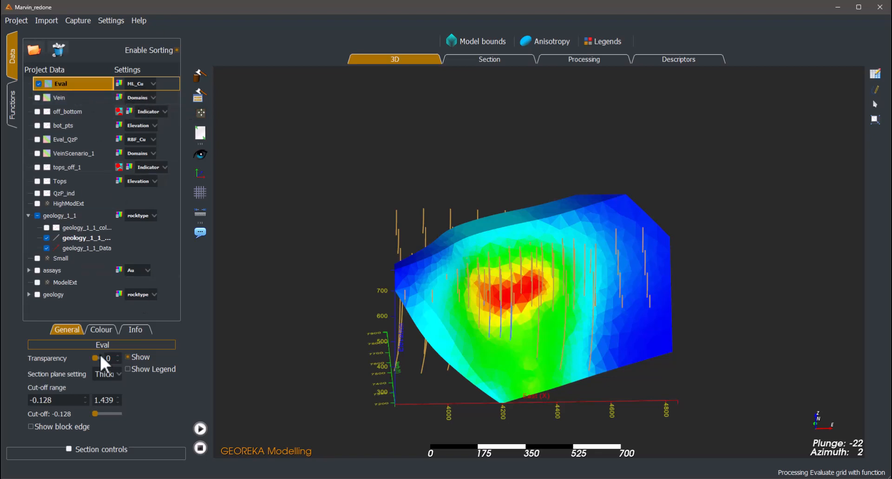
- Set Eval's lower cut-off to 1 and read the volume and estimated mean at that cut-off
{"action": "type", "text": "1"}
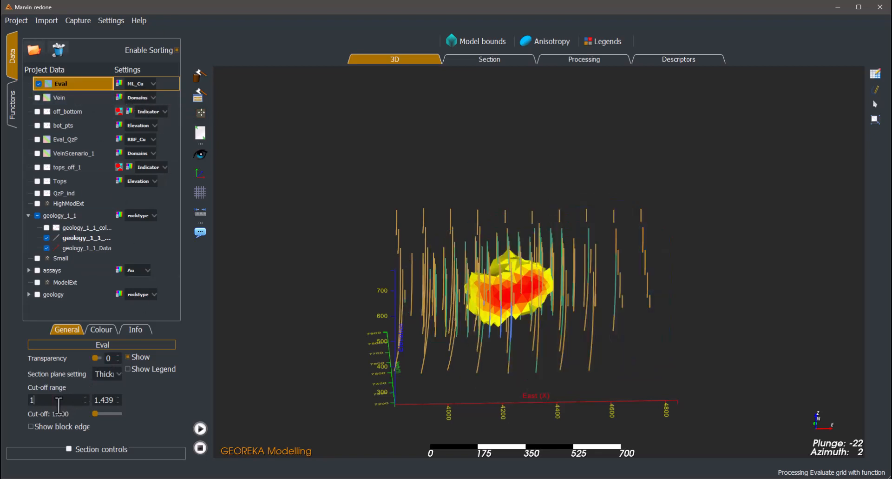
{"action": "scroll", "coordinate": [338, 350], "scroll_direction": "up", "scroll_amount": 2}
{"action": "mouse_move", "coordinate": [344, 348]}
{"action": "left_mouse_down"}
{"action": "mouse_move", "coordinate": [265, 347]}
{"action": "mouse_move", "coordinate": [347, 336]}
{"action": "left_mouse_up"}
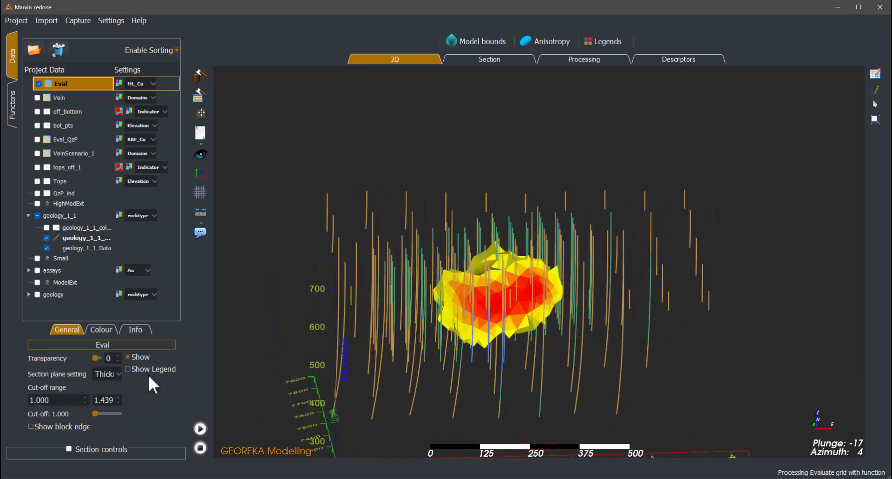
{"action": "left_click", "coordinate": [133, 331]}
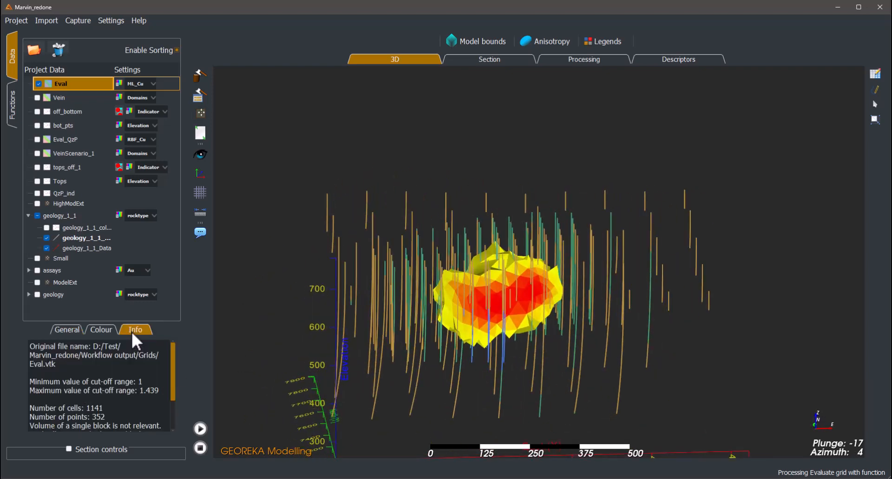
{"action": "scroll", "coordinate": [124, 371], "scroll_direction": "down", "scroll_amount": 2}
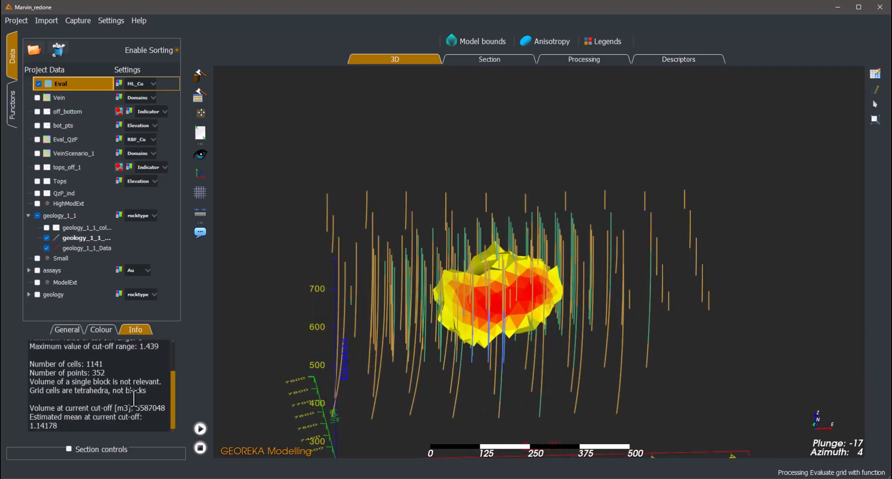
{"action": "double_click", "coordinate": [46, 426]}
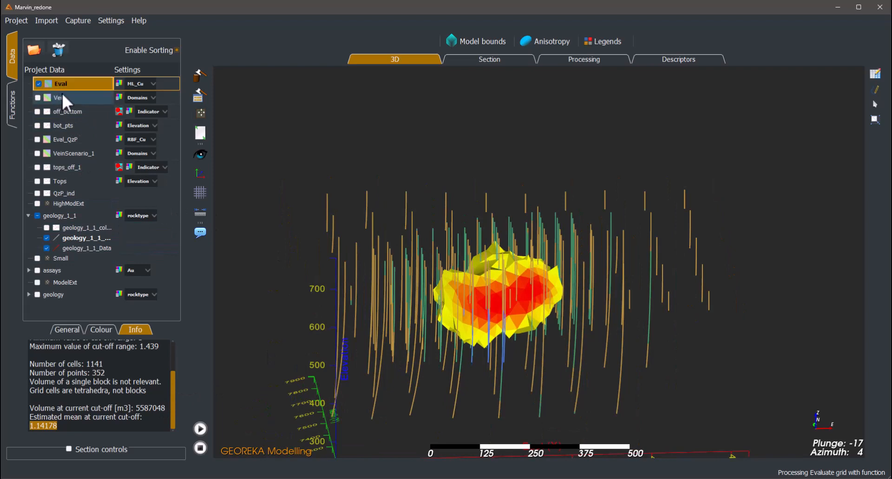
- Set Eval's lower cut-off to -1 to display the full evaluated vein
{"action": "left_click", "coordinate": [65, 329]}
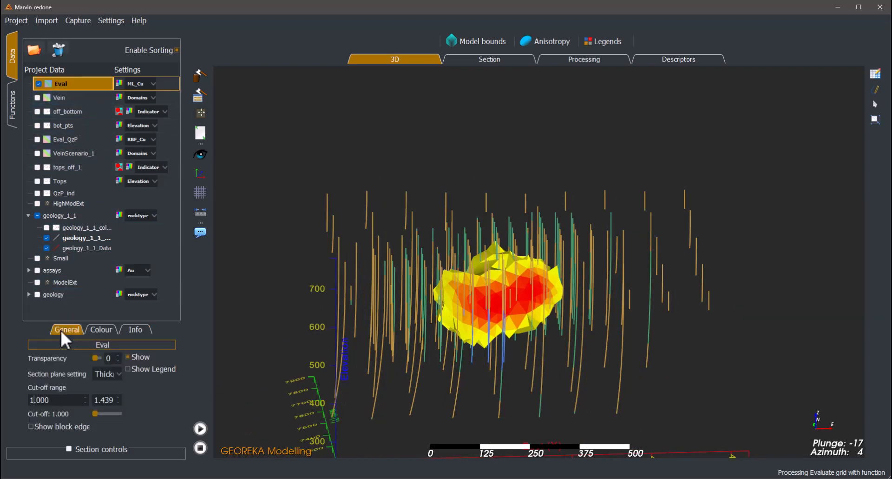
{"action": "scroll", "coordinate": [62, 399], "scroll_direction": "down", "scroll_amount": 2}
{"action": "mouse_move", "coordinate": [412, 341]}
{"action": "left_mouse_down"}
{"action": "mouse_move", "coordinate": [263, 312]}
{"action": "mouse_move", "coordinate": [400, 331]}
{"action": "left_mouse_up"}
{"action": "scroll", "coordinate": [451, 320], "scroll_direction": "down", "scroll_amount": 4}
{"action": "left_click_drag", "start_coordinate": [469, 334], "coordinate": [480, 338]}
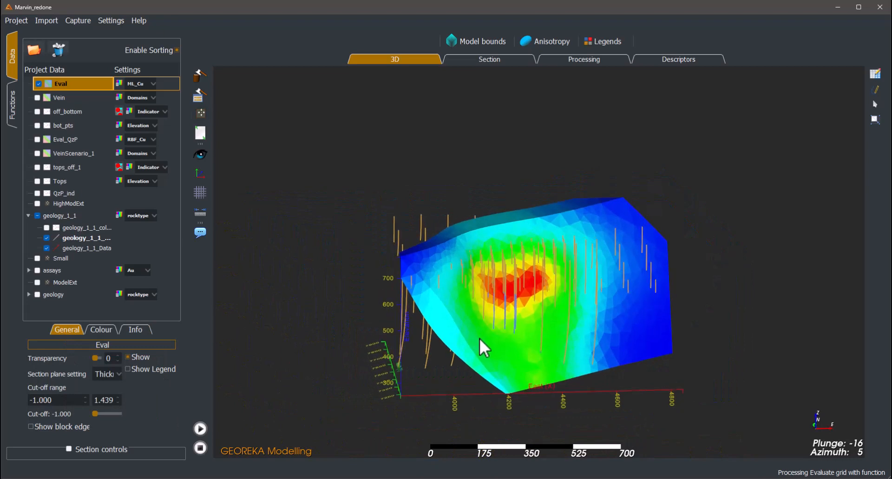
- Clear the existing grid evaluation workflow from the processing canvas and set its data filter to All Data
{"action": "left_click", "coordinate": [604, 61]}
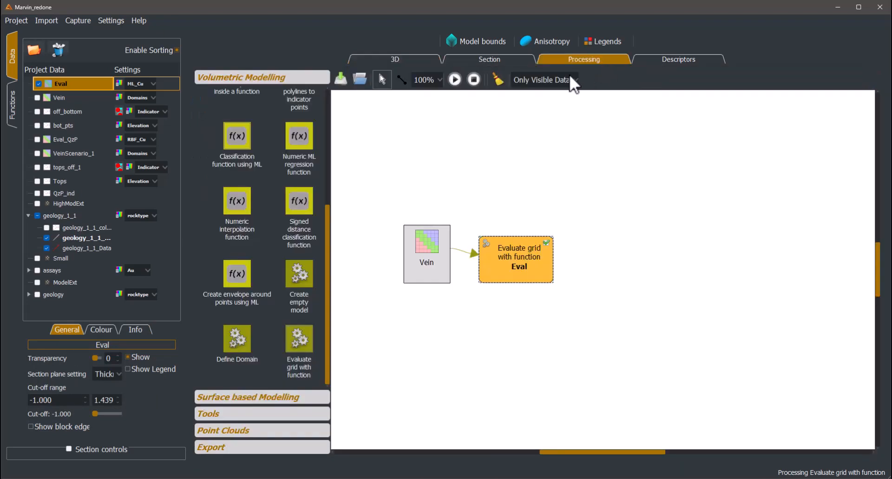
{"action": "left_click", "coordinate": [499, 79]}
{"action": "left_click", "coordinate": [548, 81]}
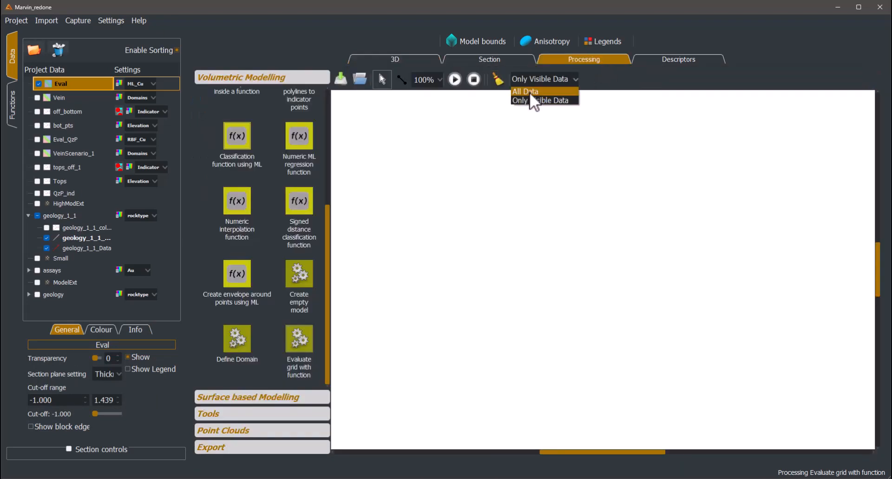
{"action": "left_click", "coordinate": [534, 101]}
{"action": "left_click", "coordinate": [551, 272]}
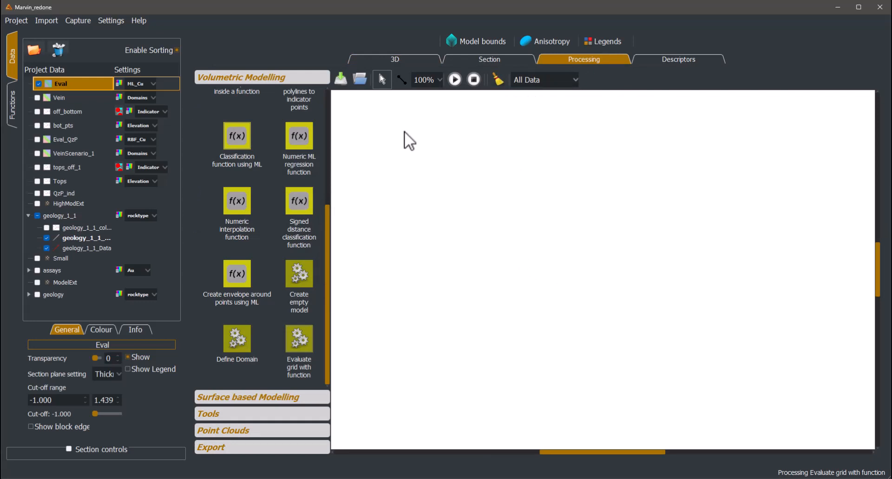
- Place the Eval model and a surface-based Extract shell from grid process on the empty workflow canvas
{"action": "left_click_drag", "start_coordinate": [89, 93], "coordinate": [424, 269]}
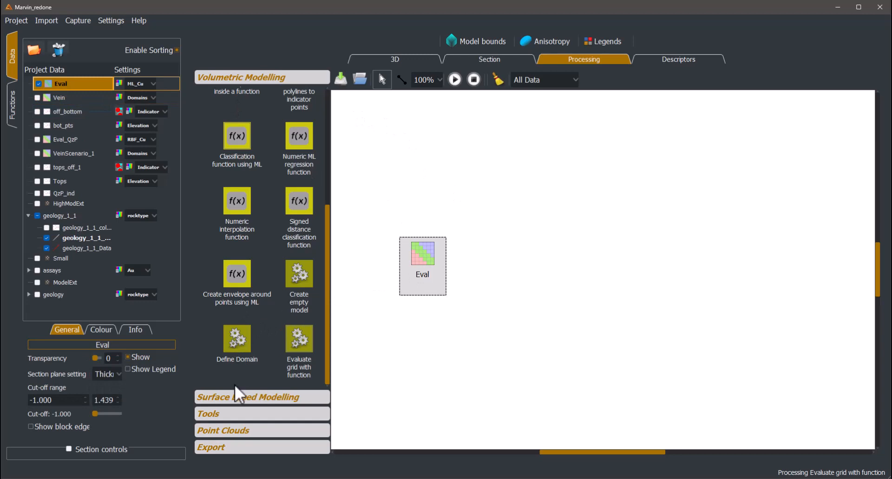
{"action": "left_click", "coordinate": [241, 405]}
{"action": "scroll", "coordinate": [253, 335], "scroll_direction": "down", "scroll_amount": 5}
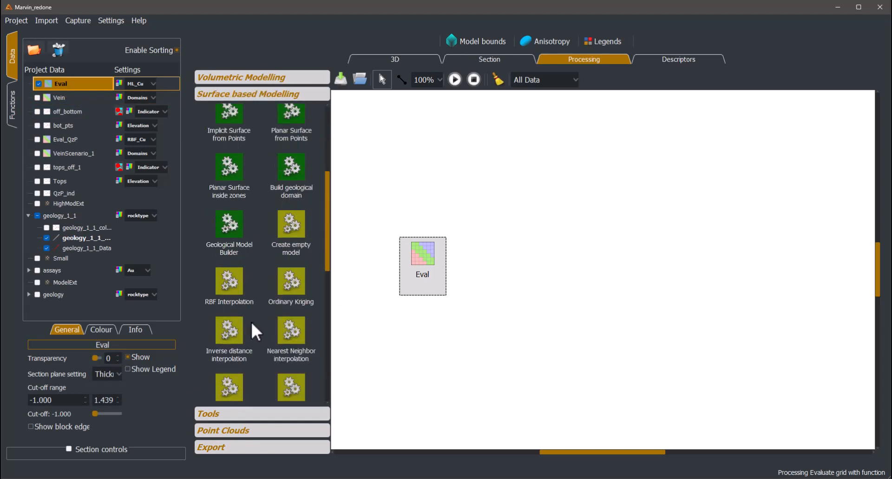
{"action": "scroll", "coordinate": [256, 330], "scroll_direction": "down", "scroll_amount": 5}
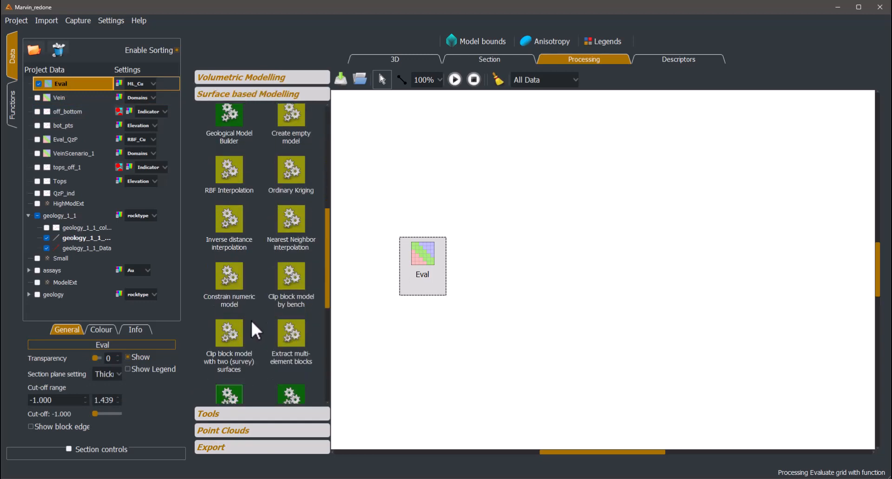
{"action": "left_click_drag", "start_coordinate": [229, 293], "coordinate": [513, 277]}
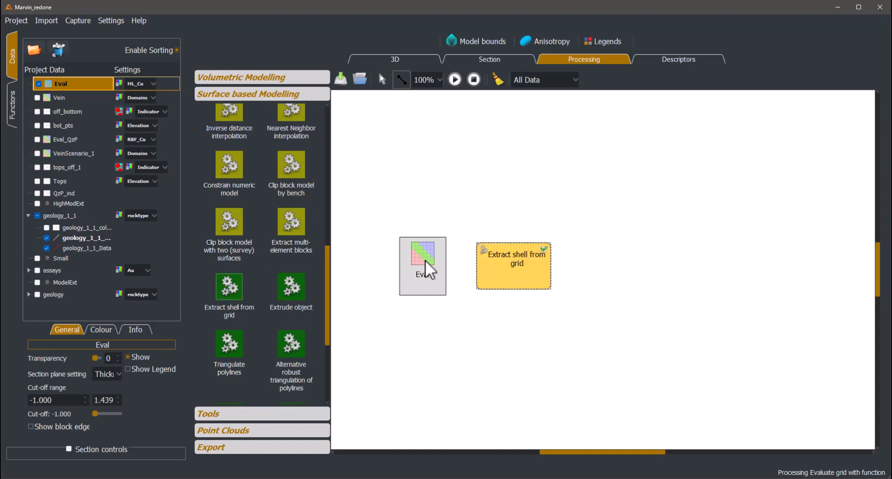
- Connect Eval to the shell extraction, naming the output Shell and using data column RBF_Cu with an isovalue of 1.000
{"action": "left_click_drag", "start_coordinate": [425, 269], "coordinate": [502, 277]}
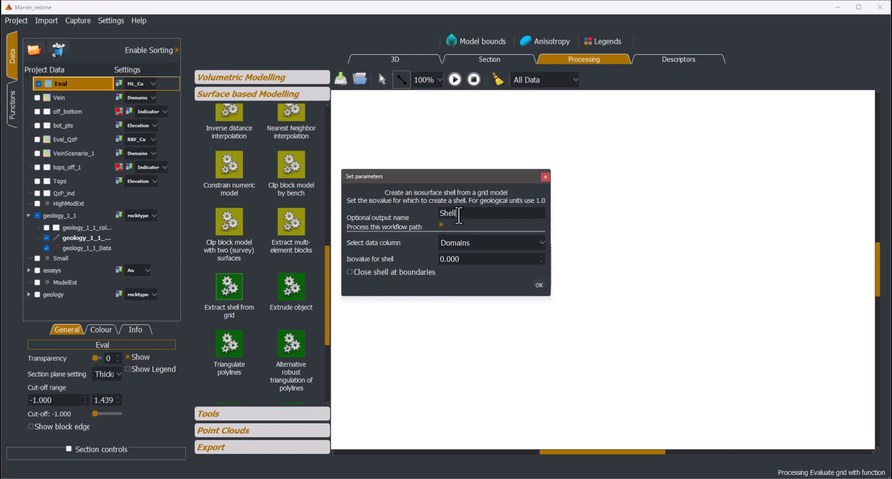
{"action": "left_click", "coordinate": [466, 242]}
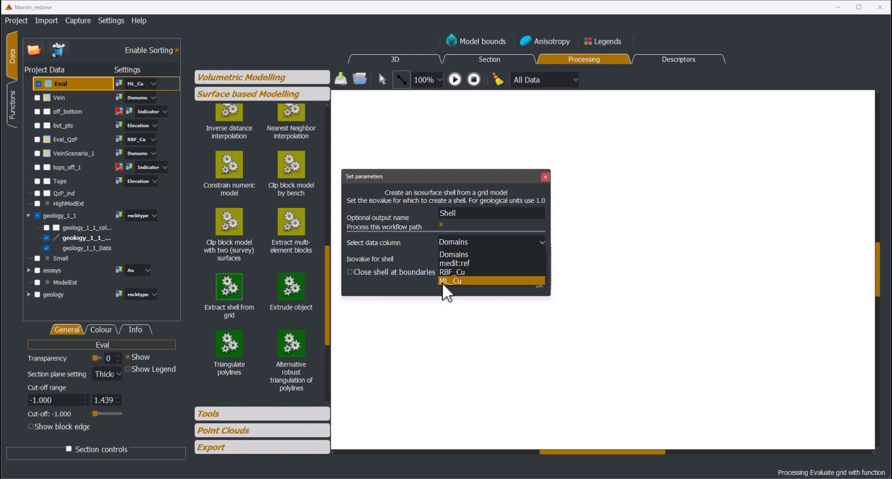
{"action": "left_click", "coordinate": [466, 274]}
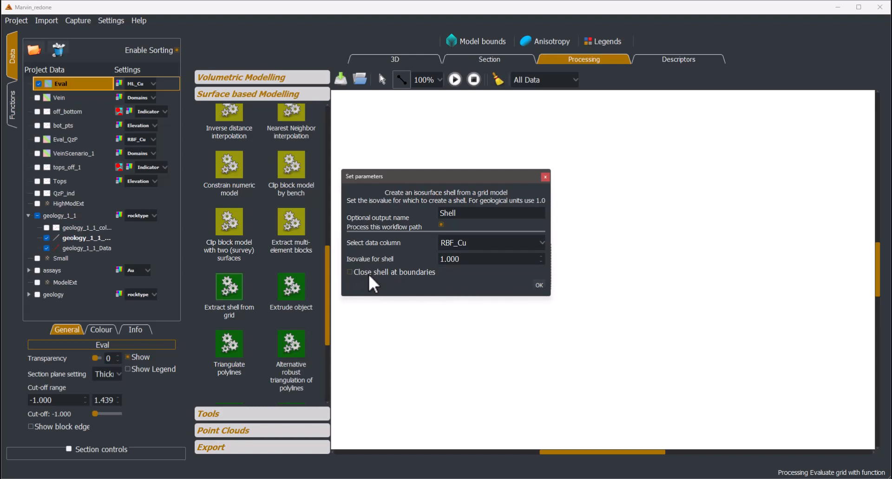
{"action": "left_click", "coordinate": [539, 285]}
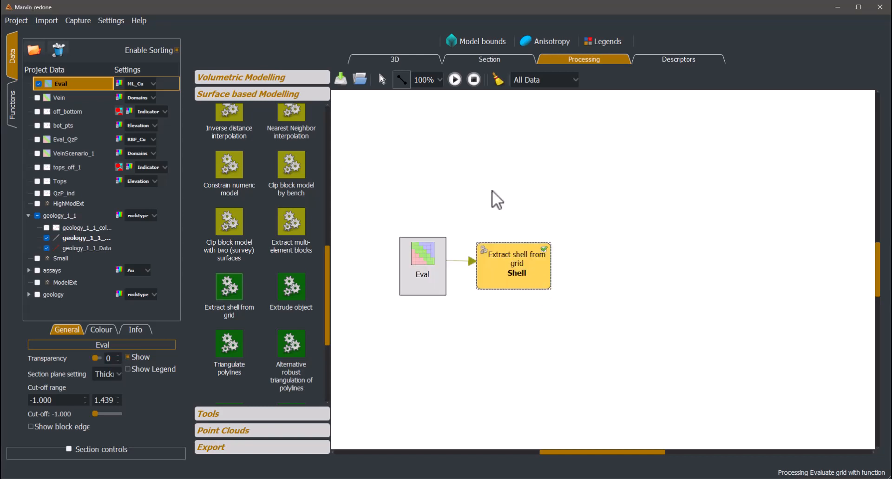
- Run the shell extraction workflow and hide the Eval model in 3D to isolate the extracted shell
{"action": "left_click", "coordinate": [455, 81]}
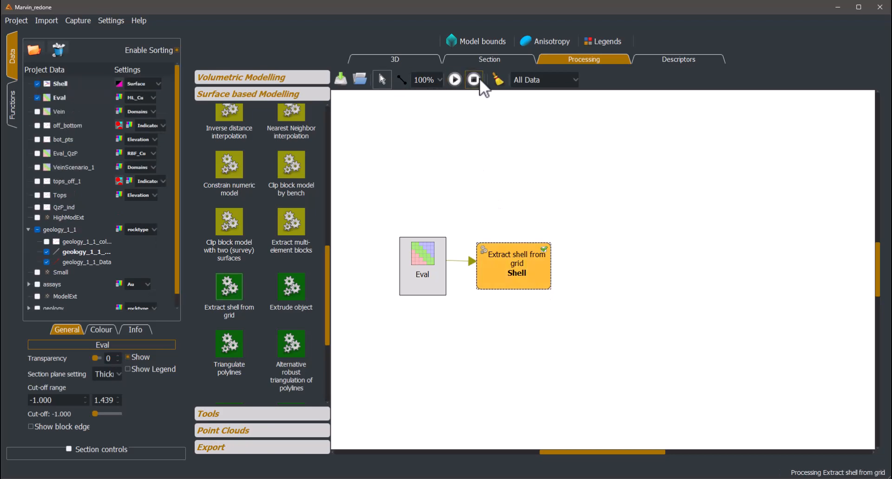
{"action": "left_click", "coordinate": [420, 61]}
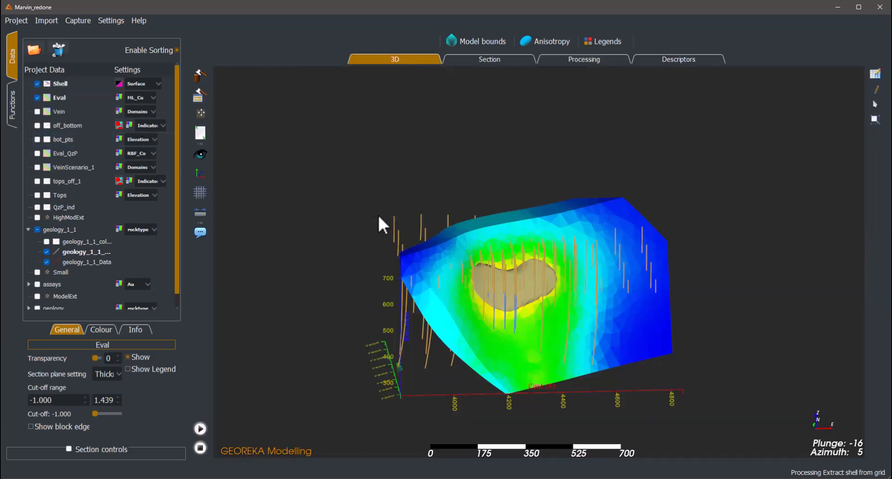
{"action": "scroll", "coordinate": [379, 215], "scroll_direction": "up", "scroll_amount": 2}
{"action": "left_click_drag", "start_coordinate": [379, 215], "coordinate": [356, 209]}
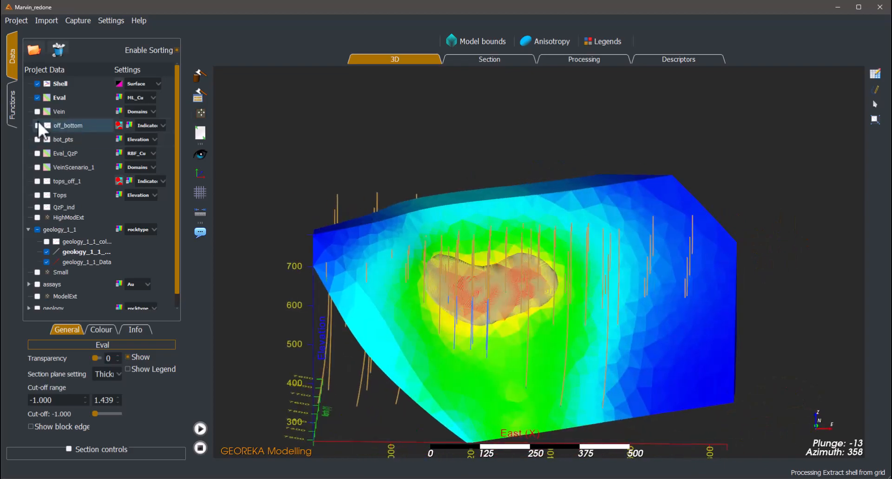
{"action": "left_click", "coordinate": [38, 97]}
{"action": "left_click_drag", "start_coordinate": [538, 234], "coordinate": [501, 269]}
- Turn off the smooth look for Shell and inspect its faceted surface among the drillholes
{"action": "left_click", "coordinate": [62, 84]}
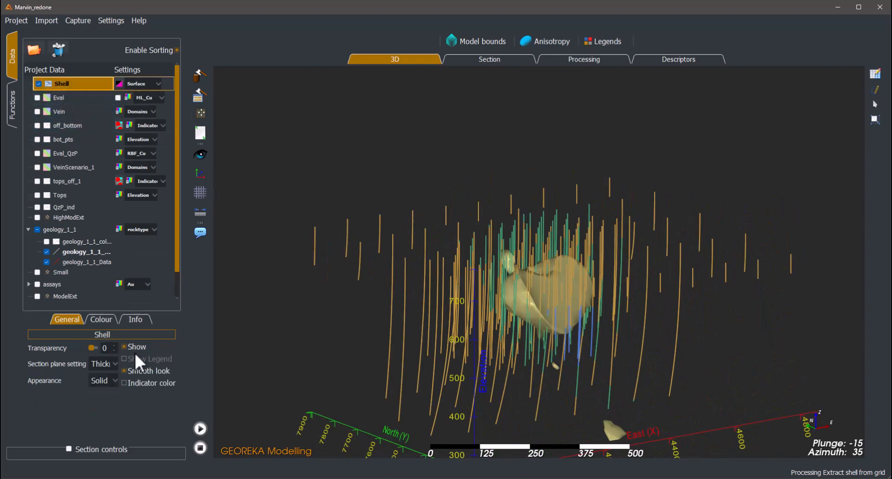
{"action": "left_click", "coordinate": [143, 368]}
{"action": "scroll", "coordinate": [615, 321], "scroll_direction": "up", "scroll_amount": 5}
{"action": "left_click_drag", "start_coordinate": [615, 321], "coordinate": [536, 317]}
{"action": "scroll", "coordinate": [472, 312], "scroll_direction": "down", "scroll_amount": 5}
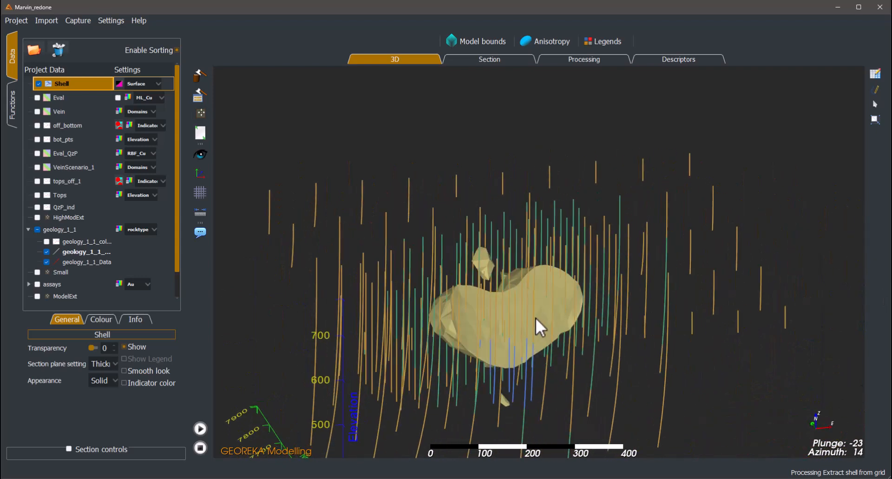